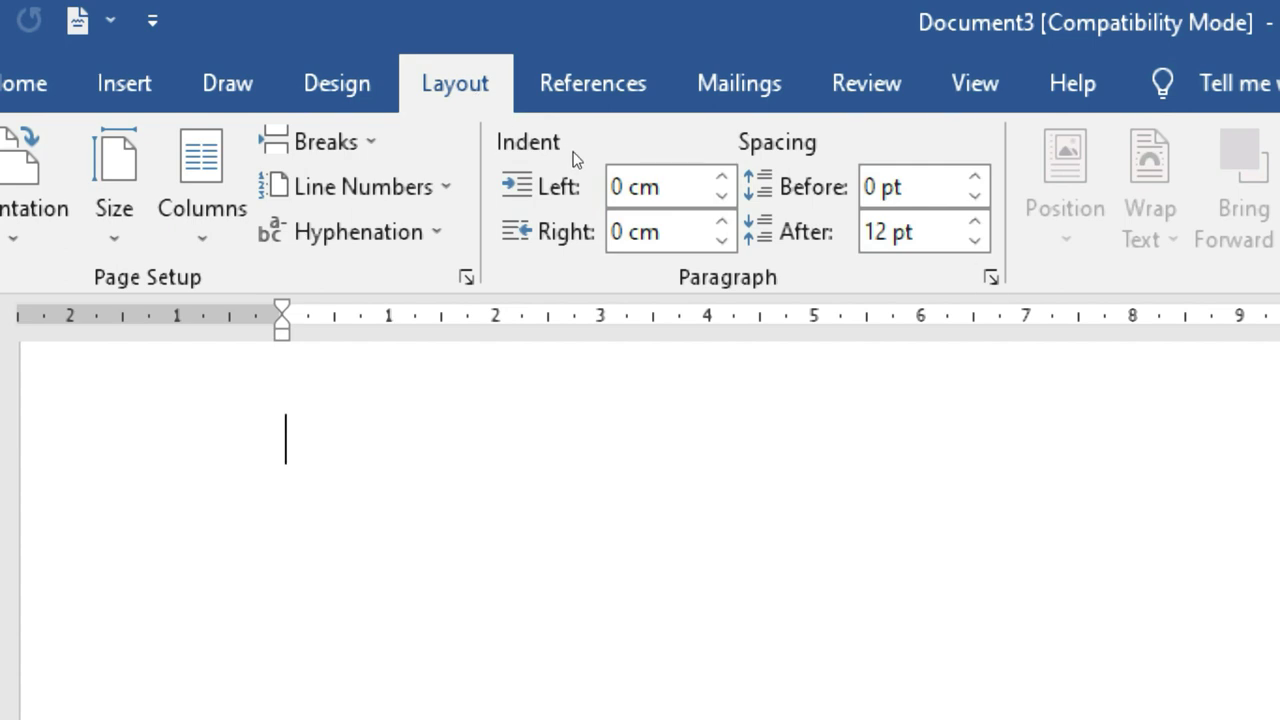
# Step: Open the Tabs dialog from the Paragraph settings of the blank document
pyautogui.click(577, 149)
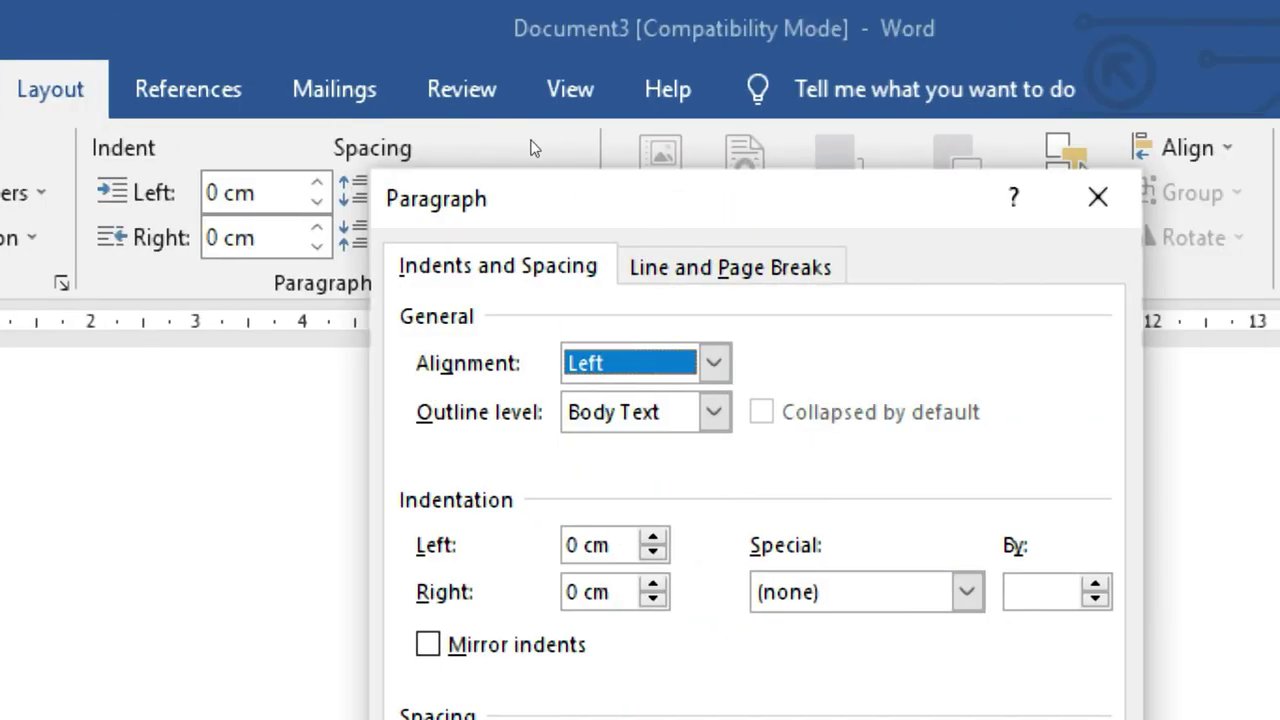
pyautogui.hotkey('ctrl', 'Tab')
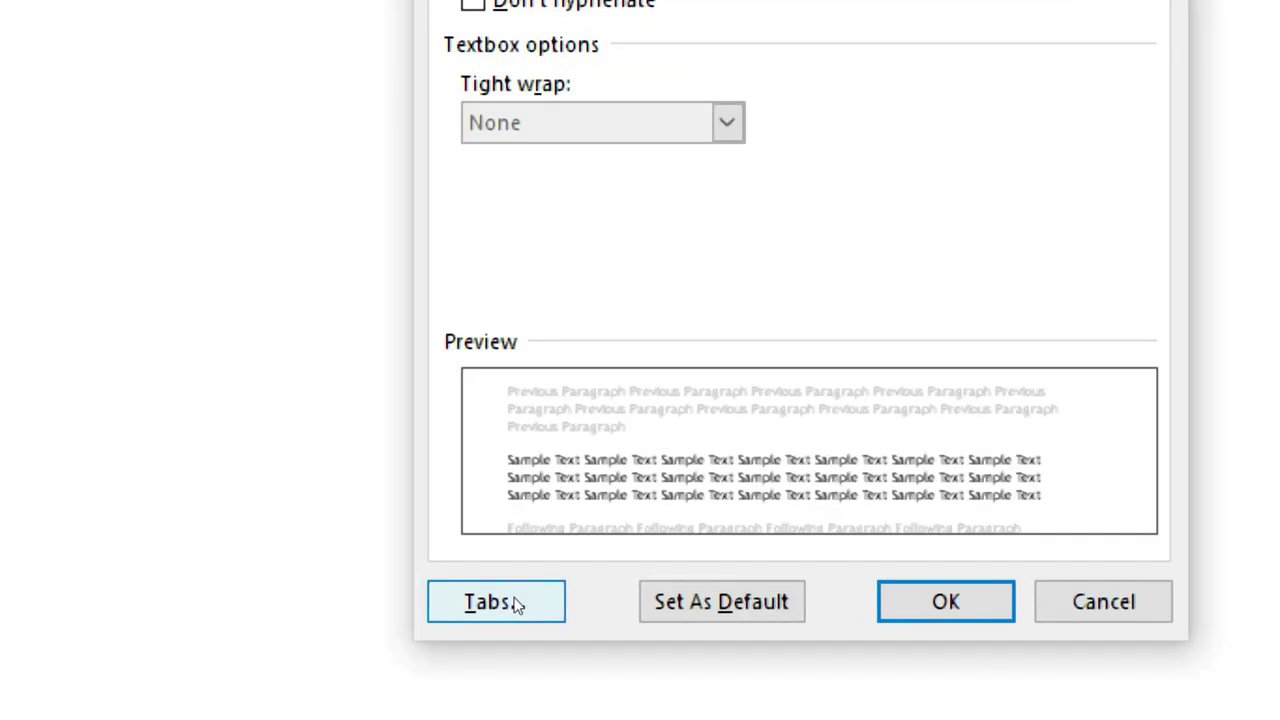
pyautogui.click(546, 597)
pyautogui.click(510, 605)
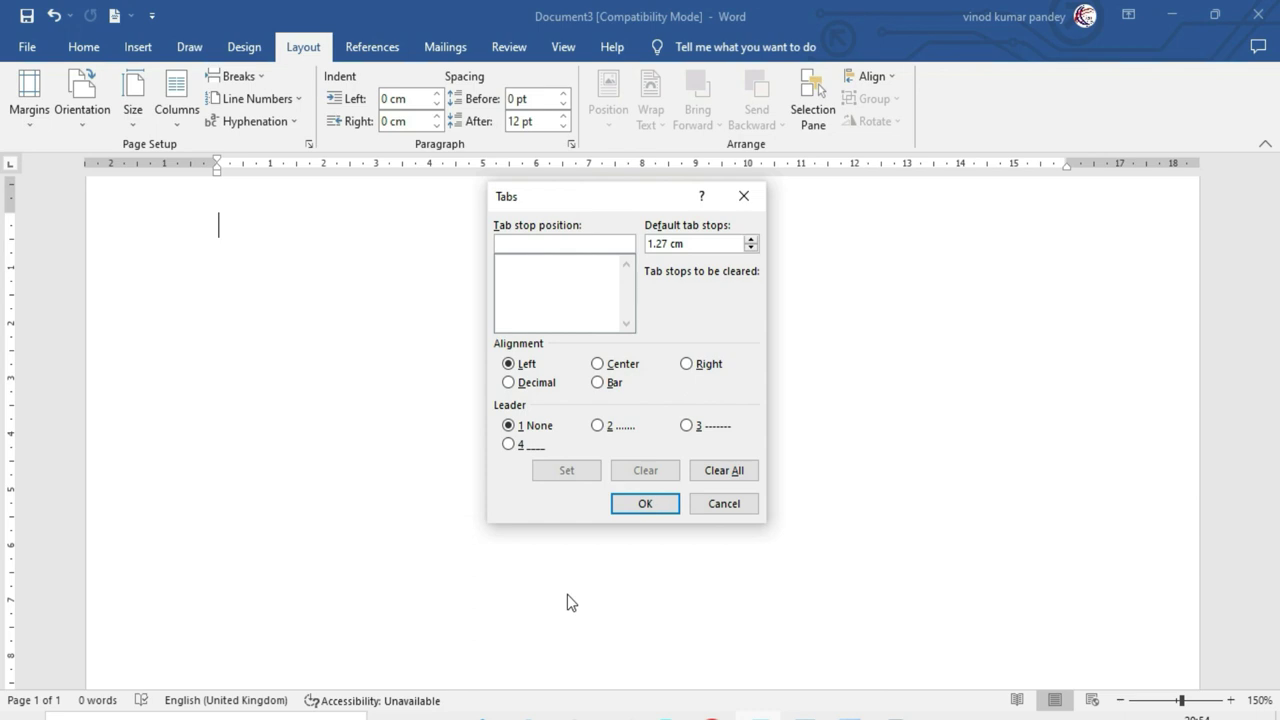
# Step: Close Tabs unchanged, type a trial 'Name Father's Name' line, then delete it
pyautogui.click(724, 503)
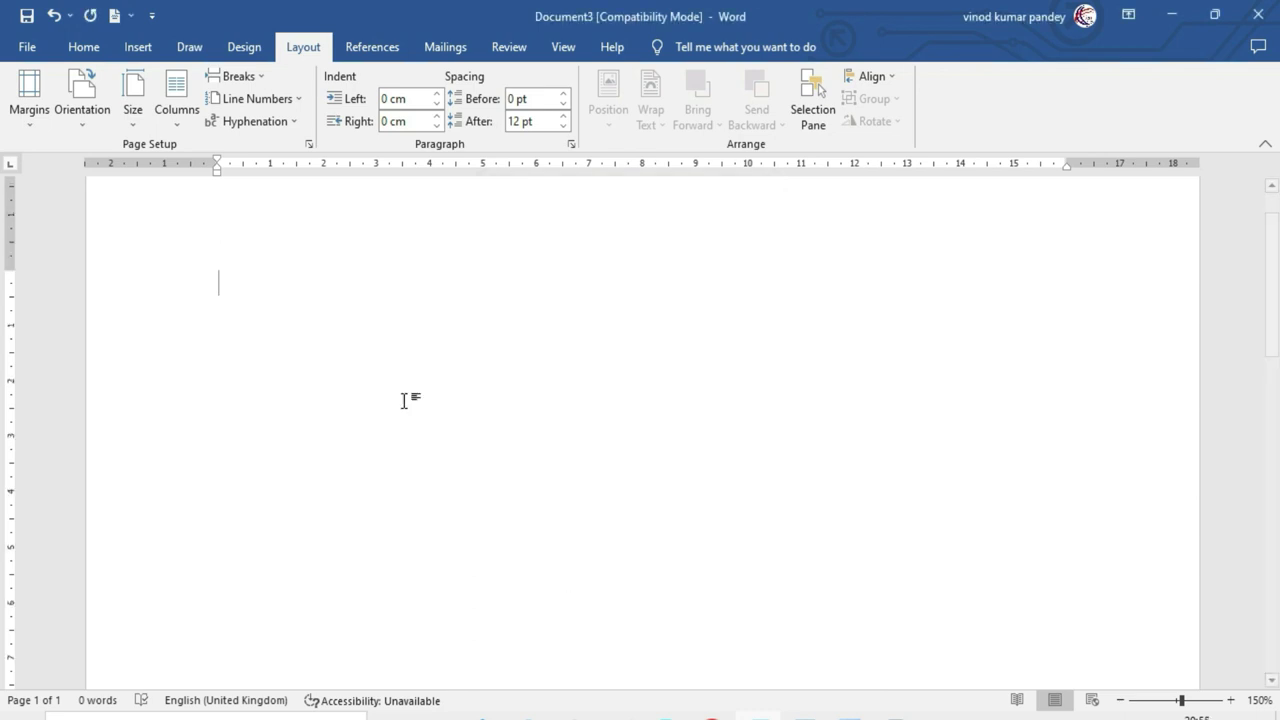
pyautogui.write('Name')
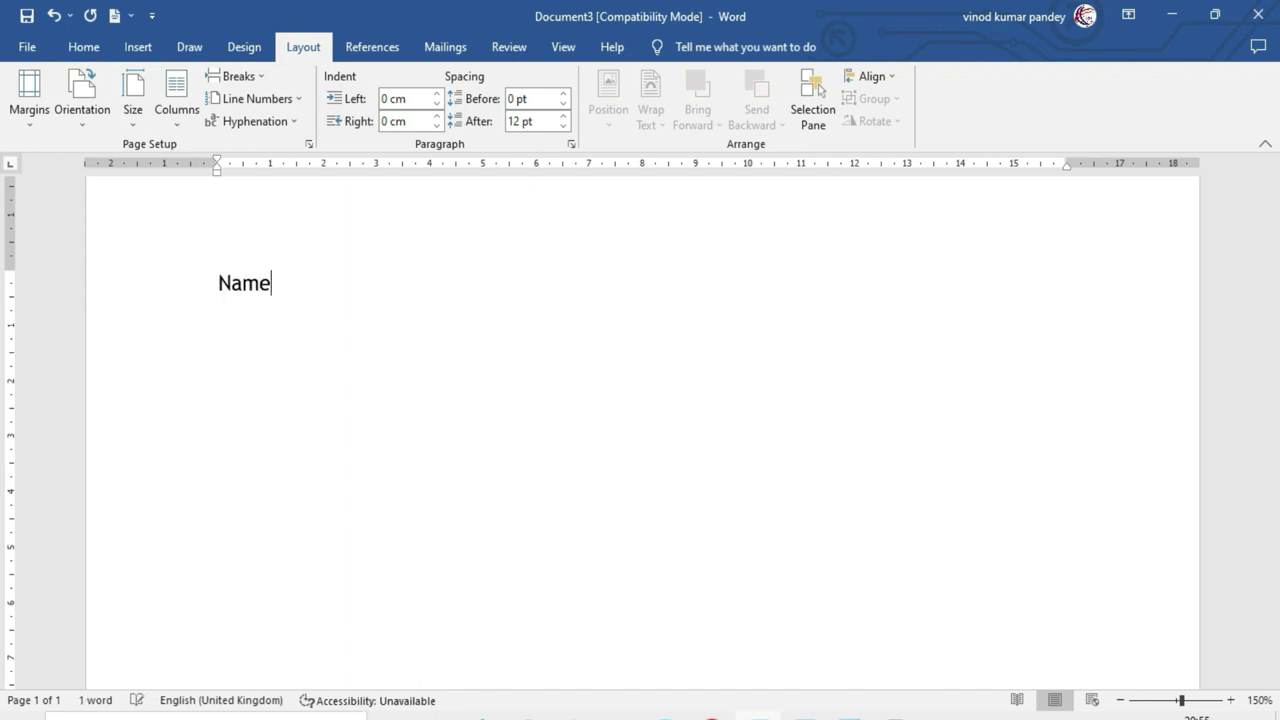
pyautogui.write(' Fat')
pyautogui.write('her')
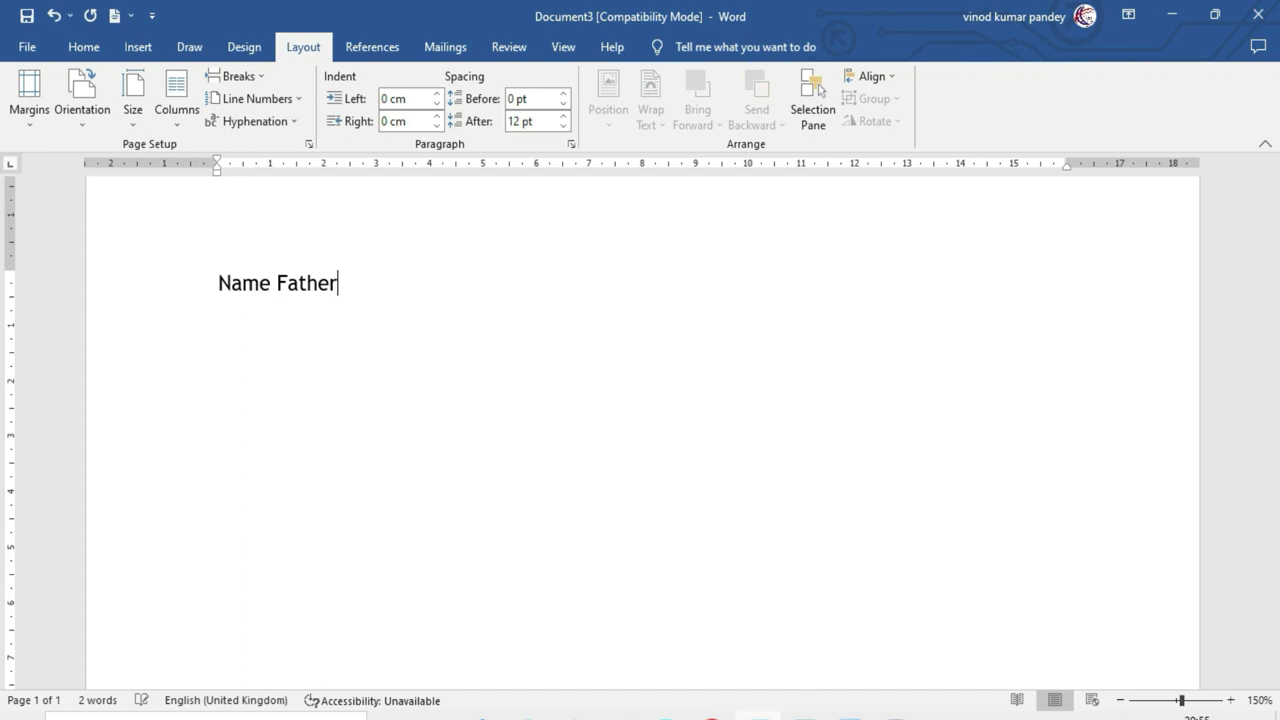
pyautogui.write("'s Name")
pyautogui.click(277, 283)
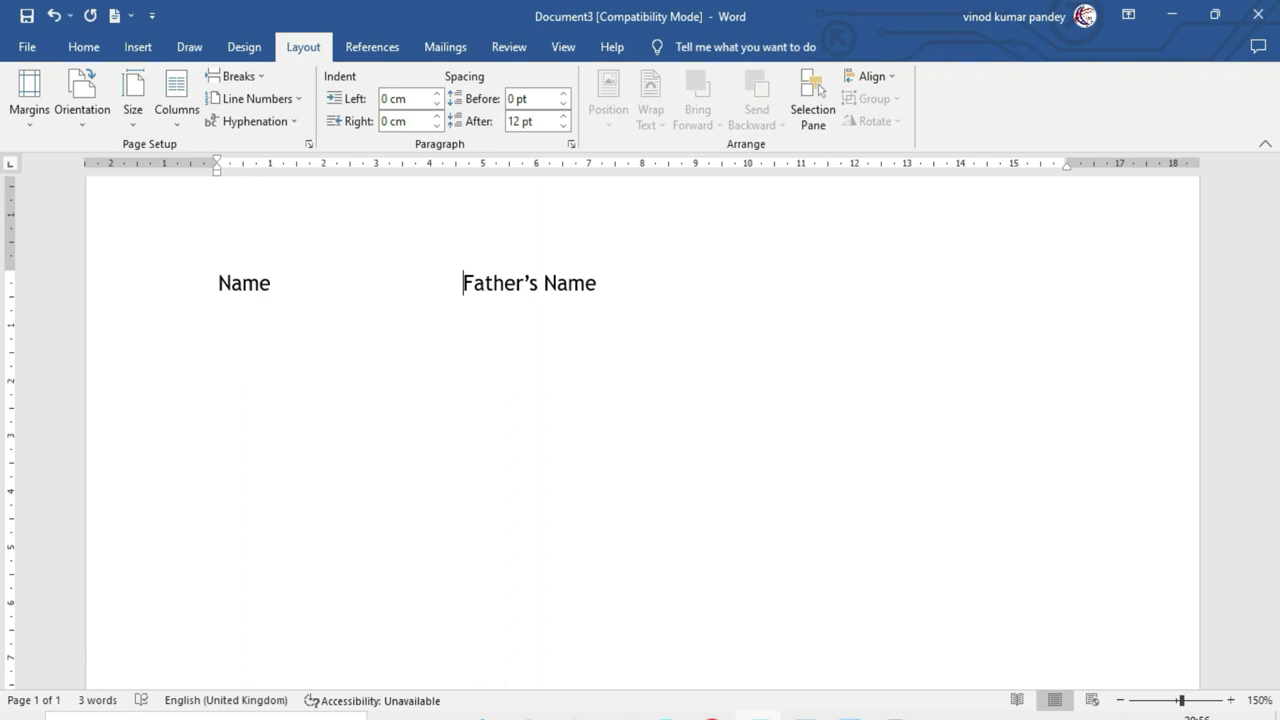
pyautogui.hotkey('ctrl', 'a')
pyautogui.press('Delete')
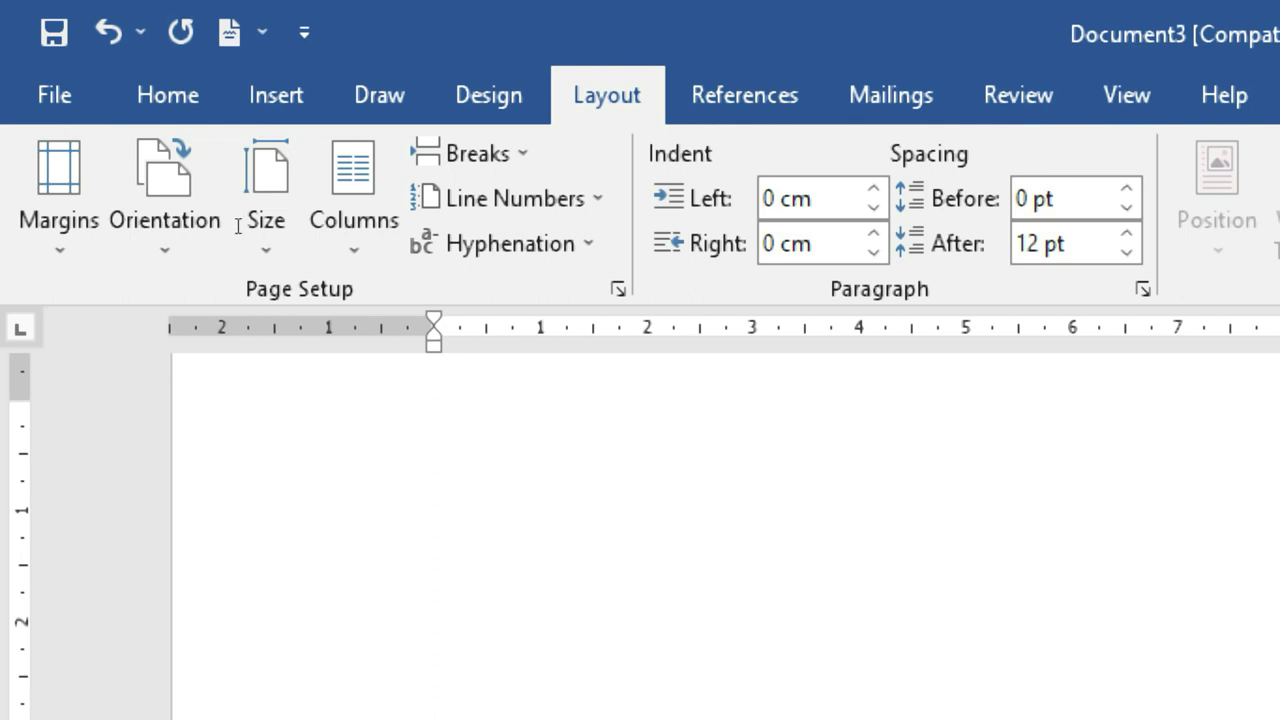
# Step: Type 'Name', then 'Father's Name' aligned at the 4 cm tab stop
pyautogui.press('Tab')
pyautogui.write('Name')
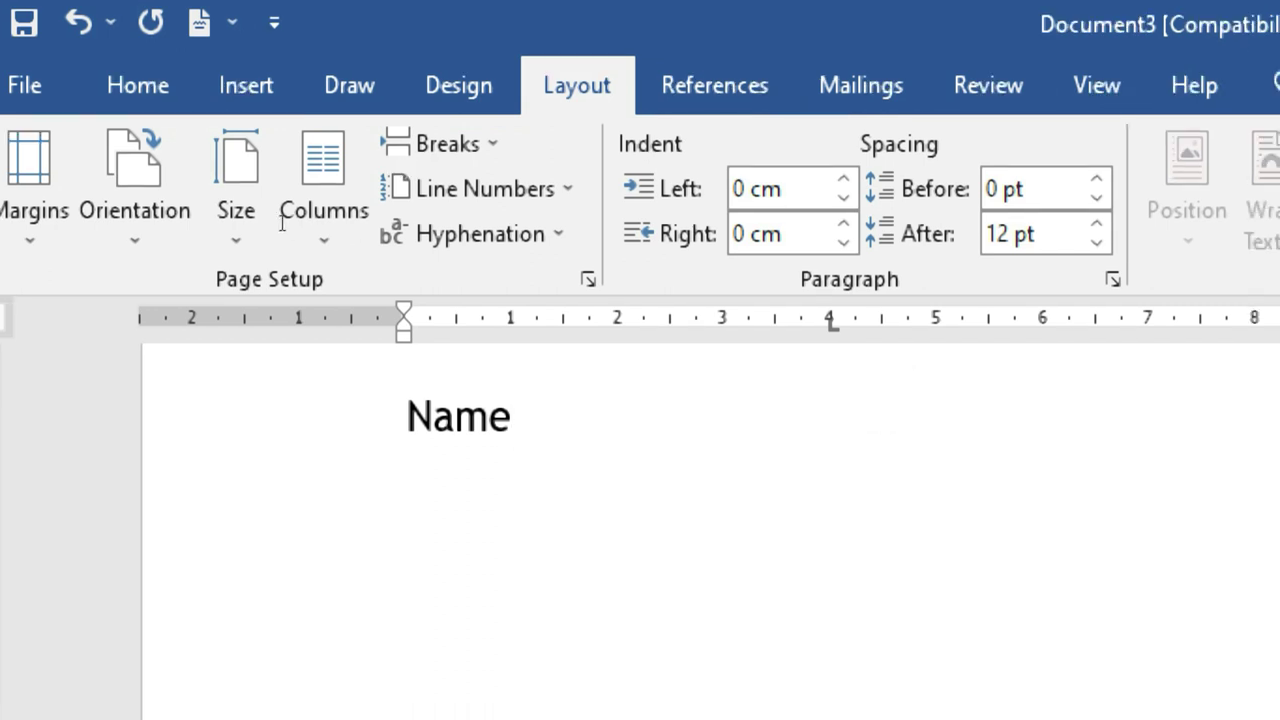
pyautogui.press('Tab')
pyautogui.write('F')
pyautogui.write('ather')
pyautogui.write(';')
pyautogui.press('BackSpace')
pyautogui.write('s Name')
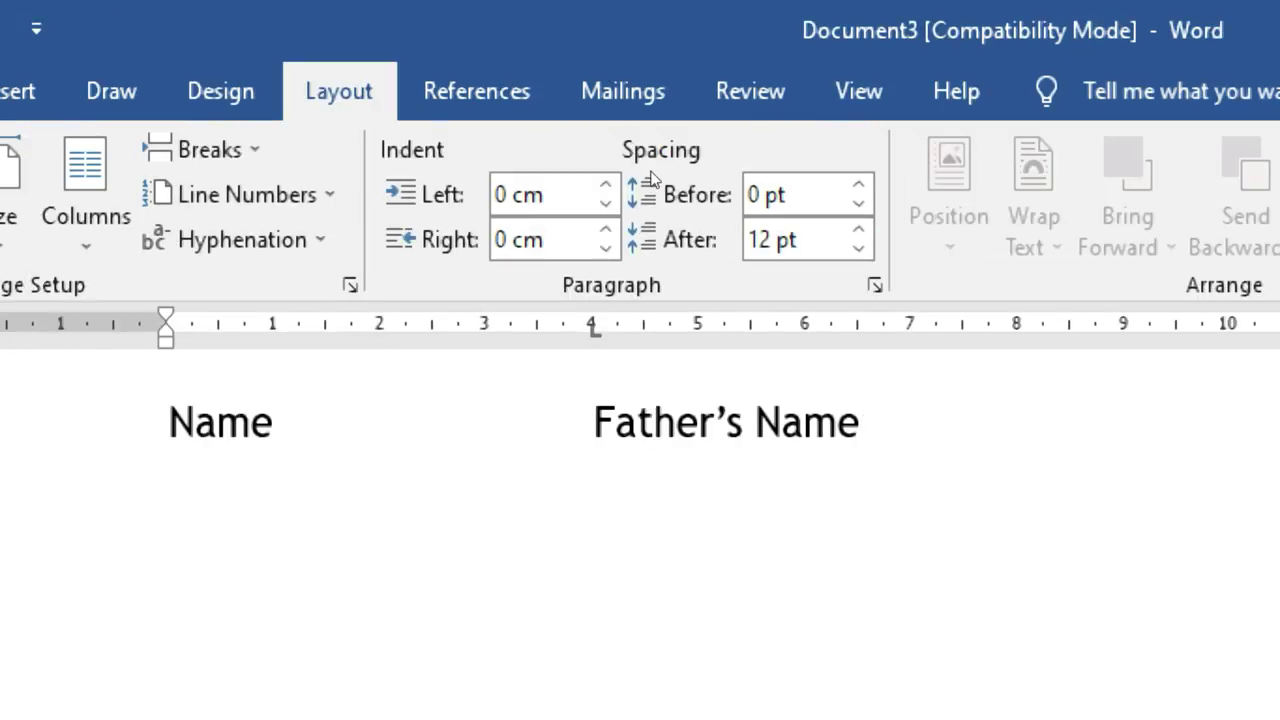
pyautogui.click(1018, 328)
pyautogui.write('Age')
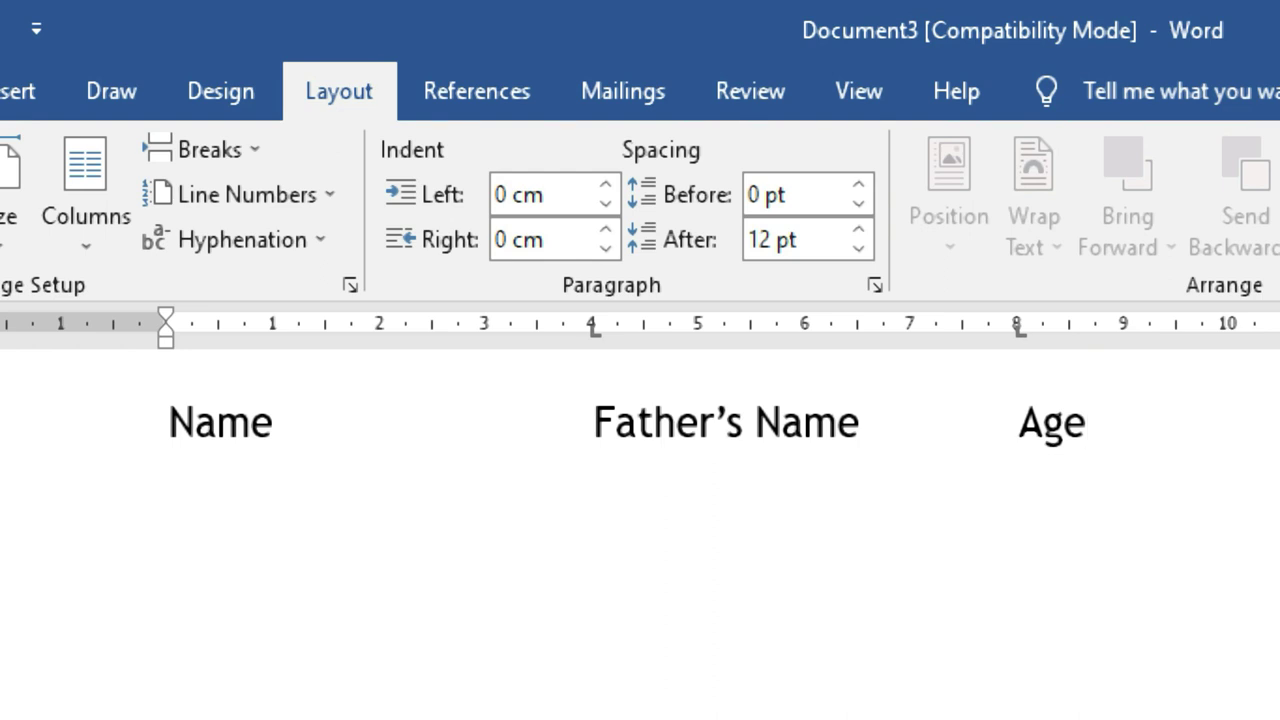
pyautogui.click(170, 517)
pyautogui.write('Moh')
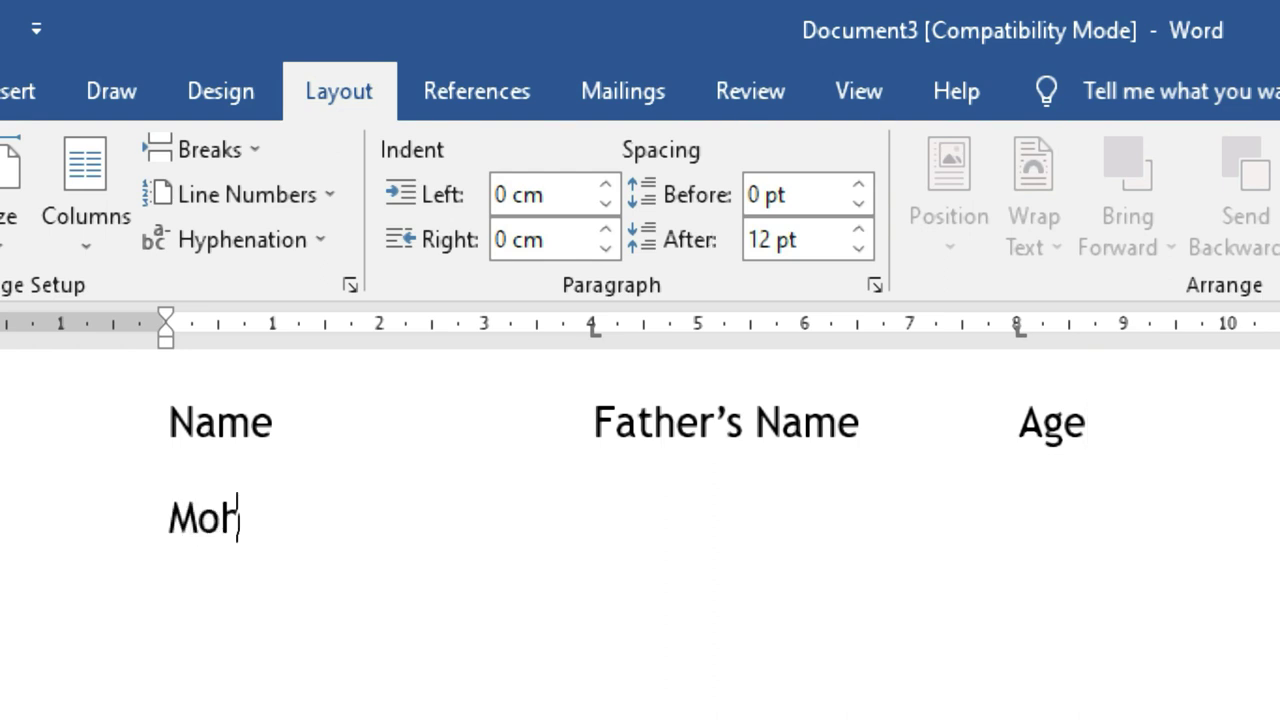
pyautogui.write('an\t')
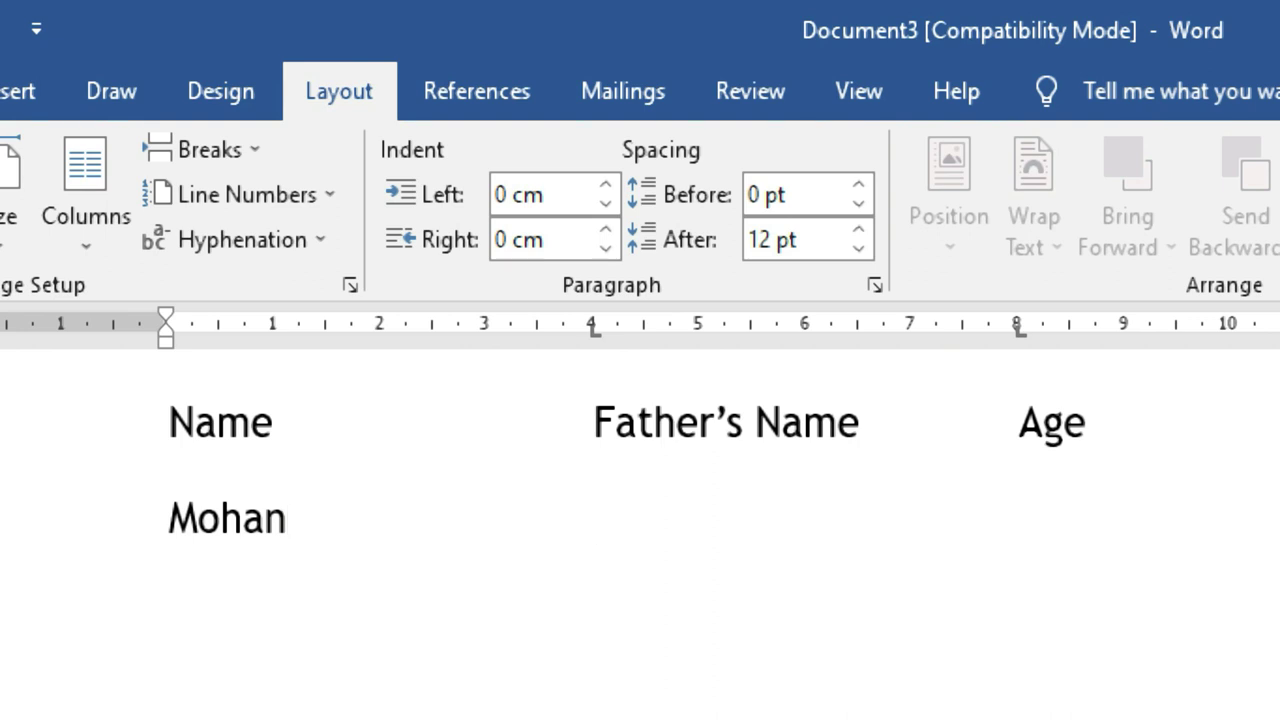
pyautogui.write('Kamal Singh\t')
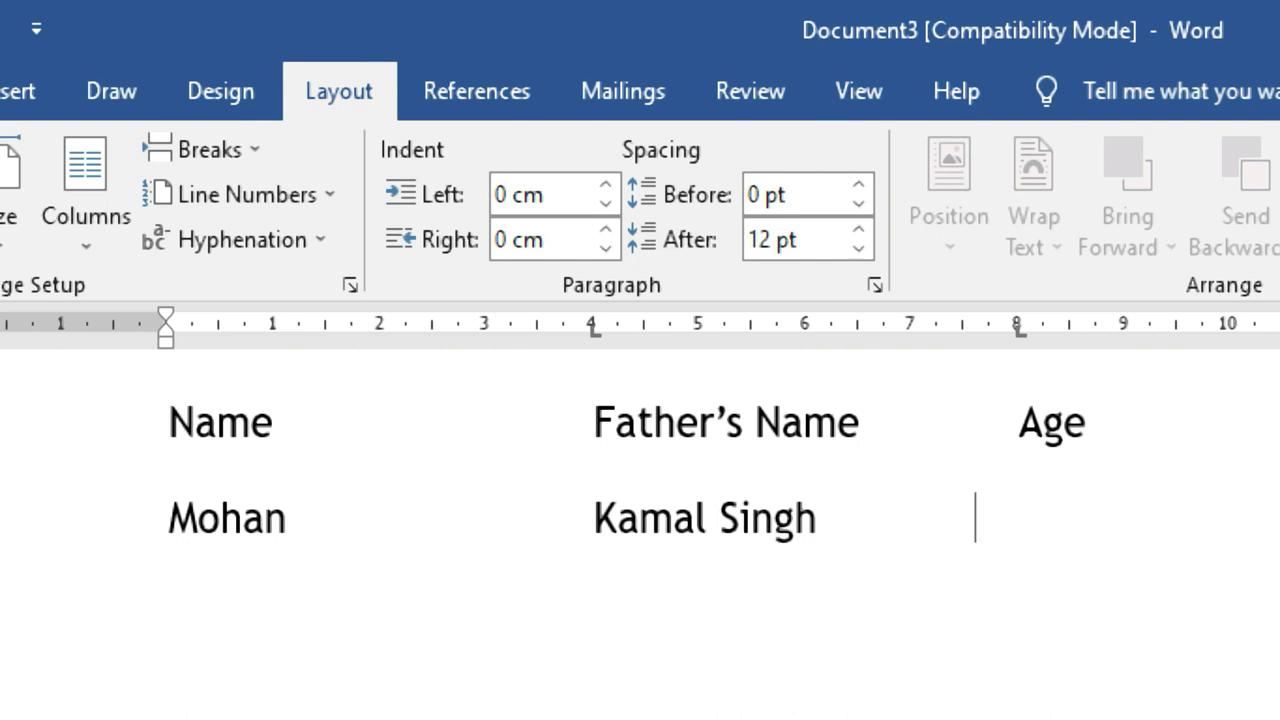
pyautogui.write('28')
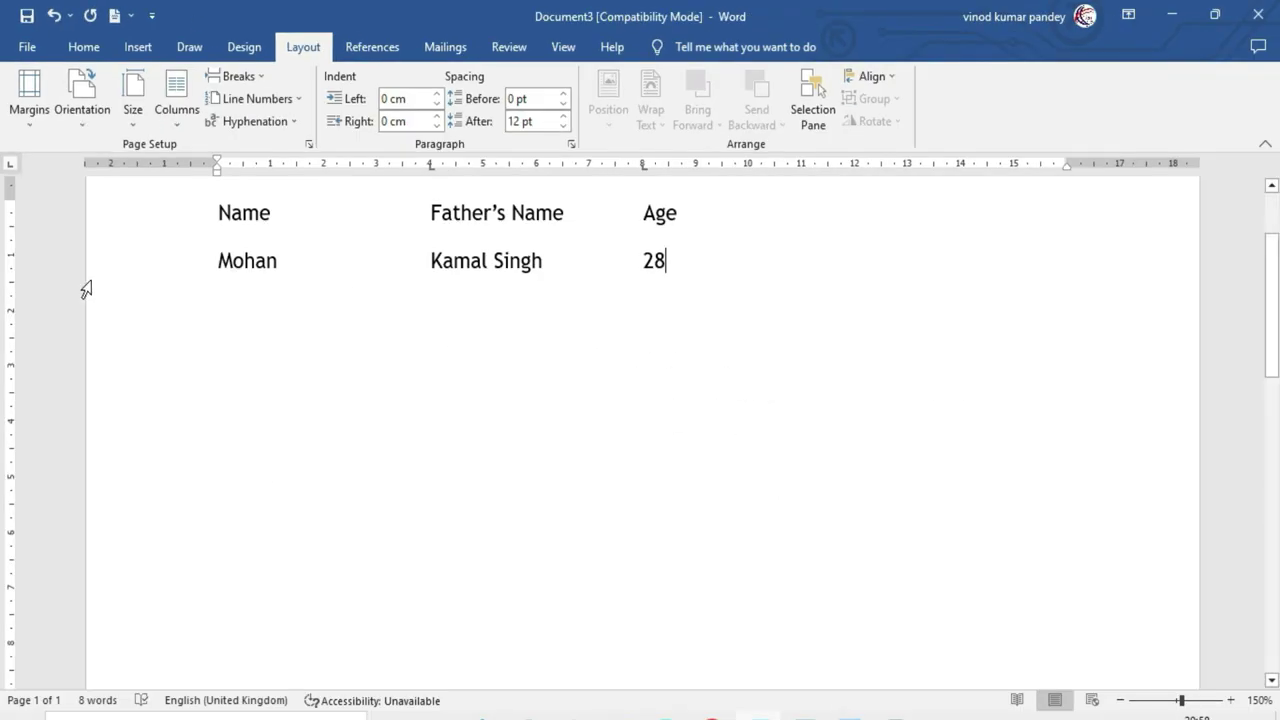
pyautogui.scroll(2, 153, 316)
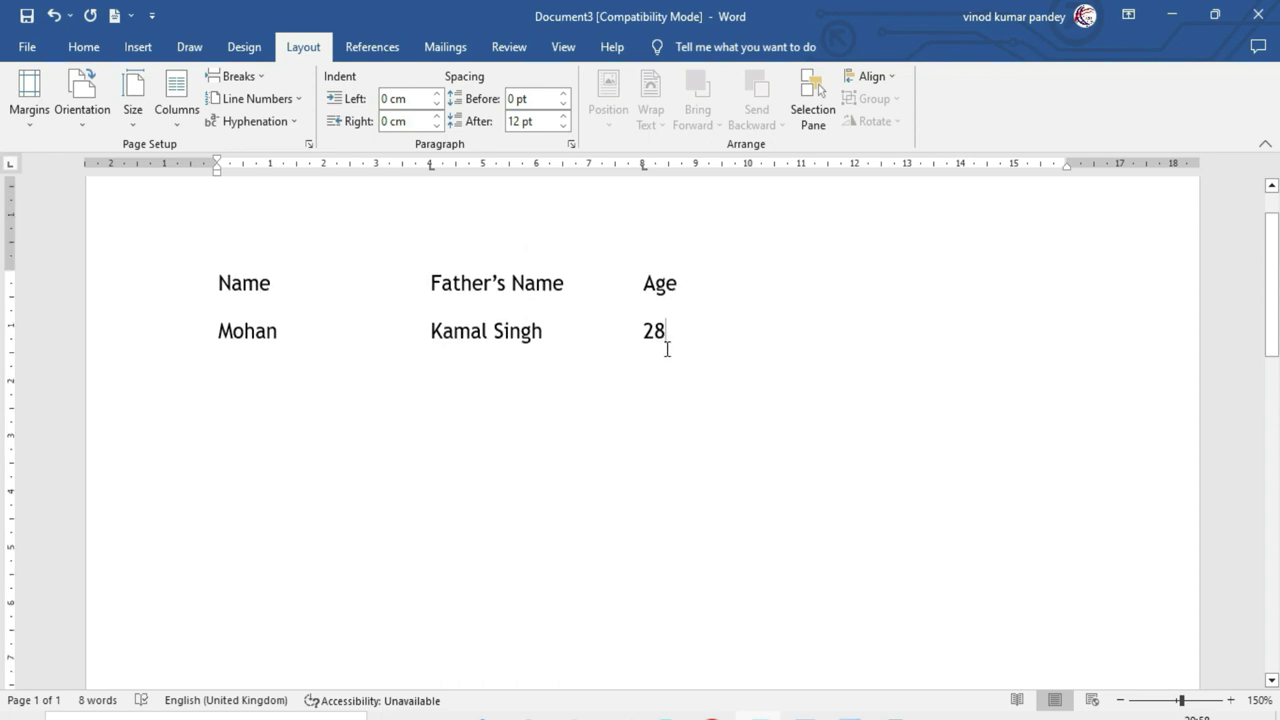
# Step: Convert both tab-separated lines to a 3-column, 2-row table with Tabs as separator
pyautogui.moveTo(672, 334); pyautogui.dragTo(218, 284)
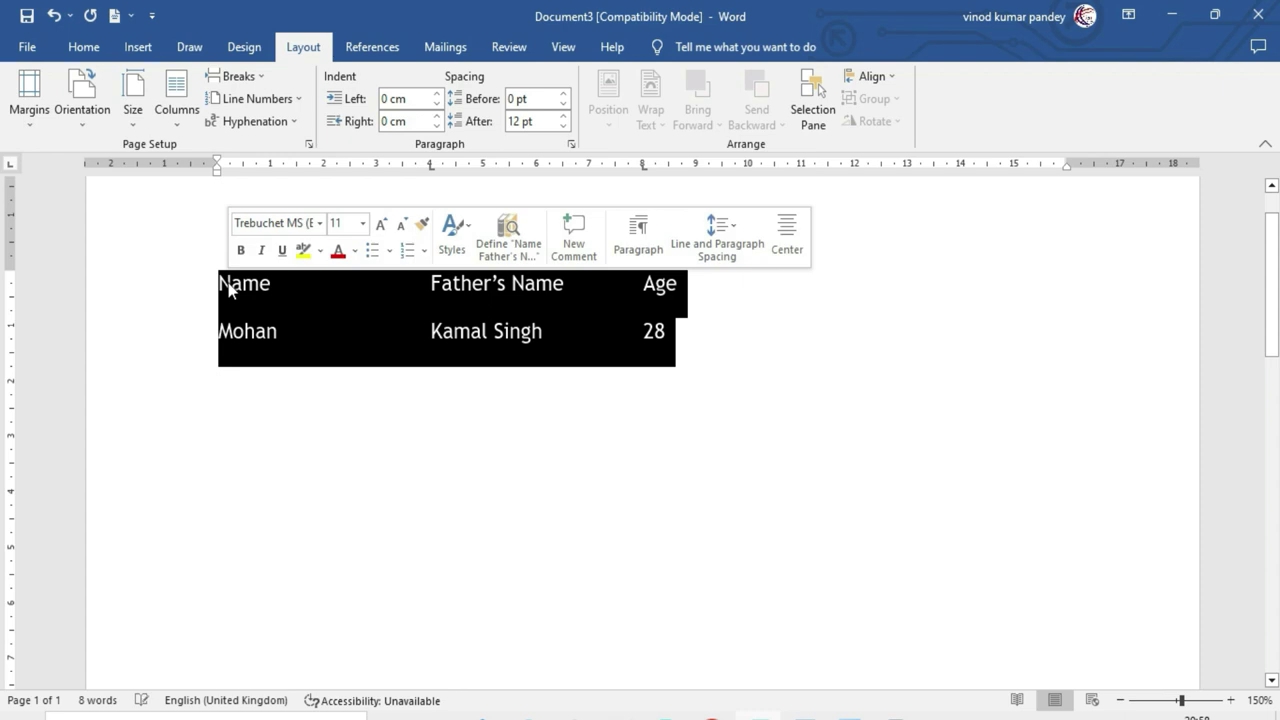
pyautogui.click(133, 47)
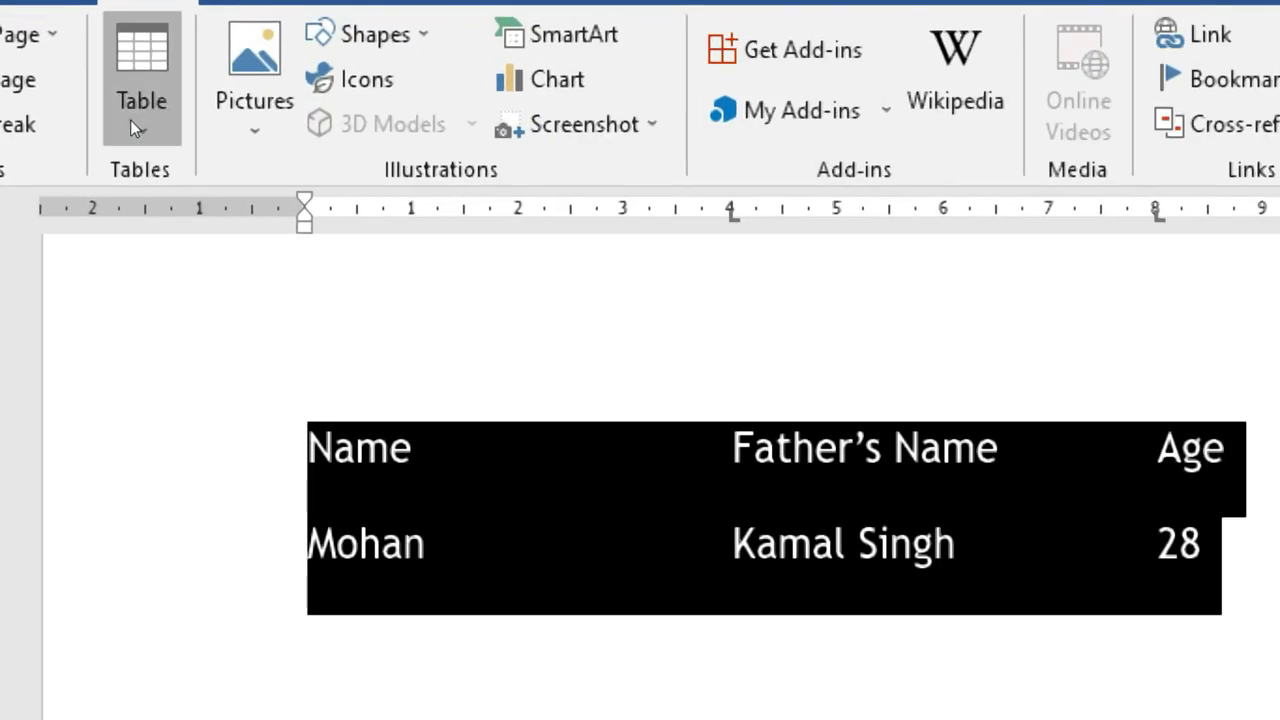
pyautogui.click(130, 120)
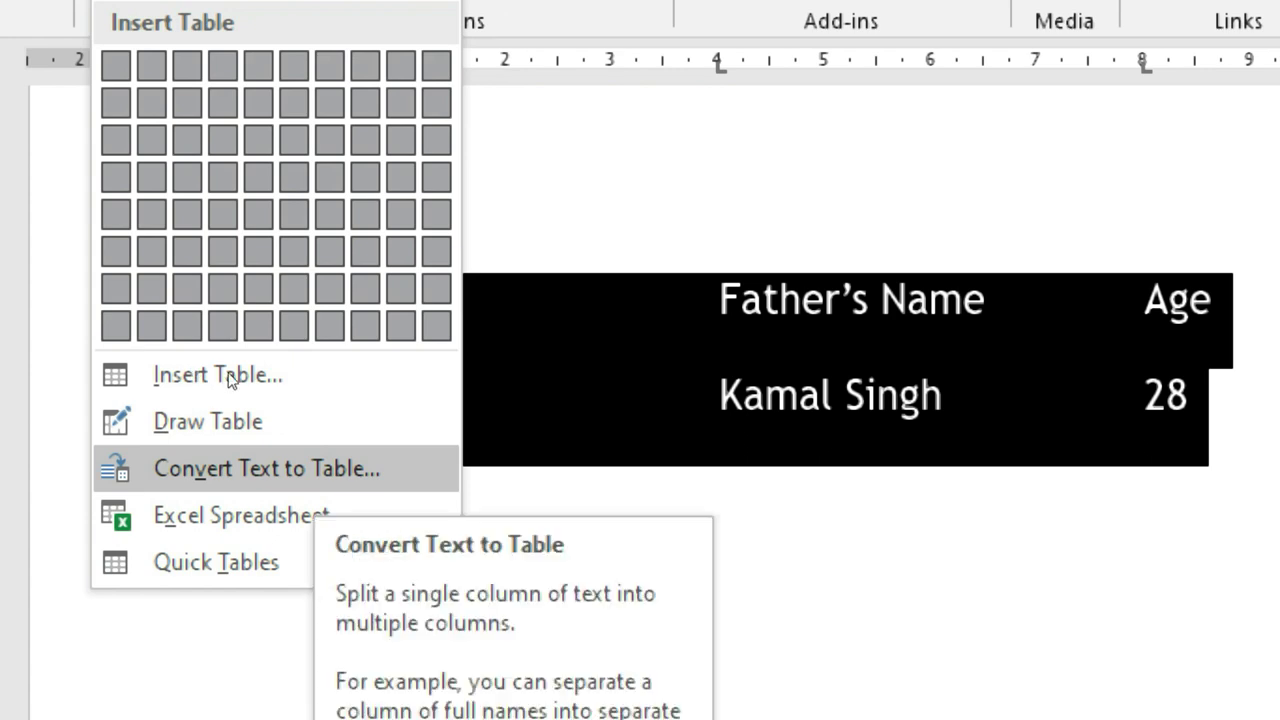
pyautogui.click(217, 376)
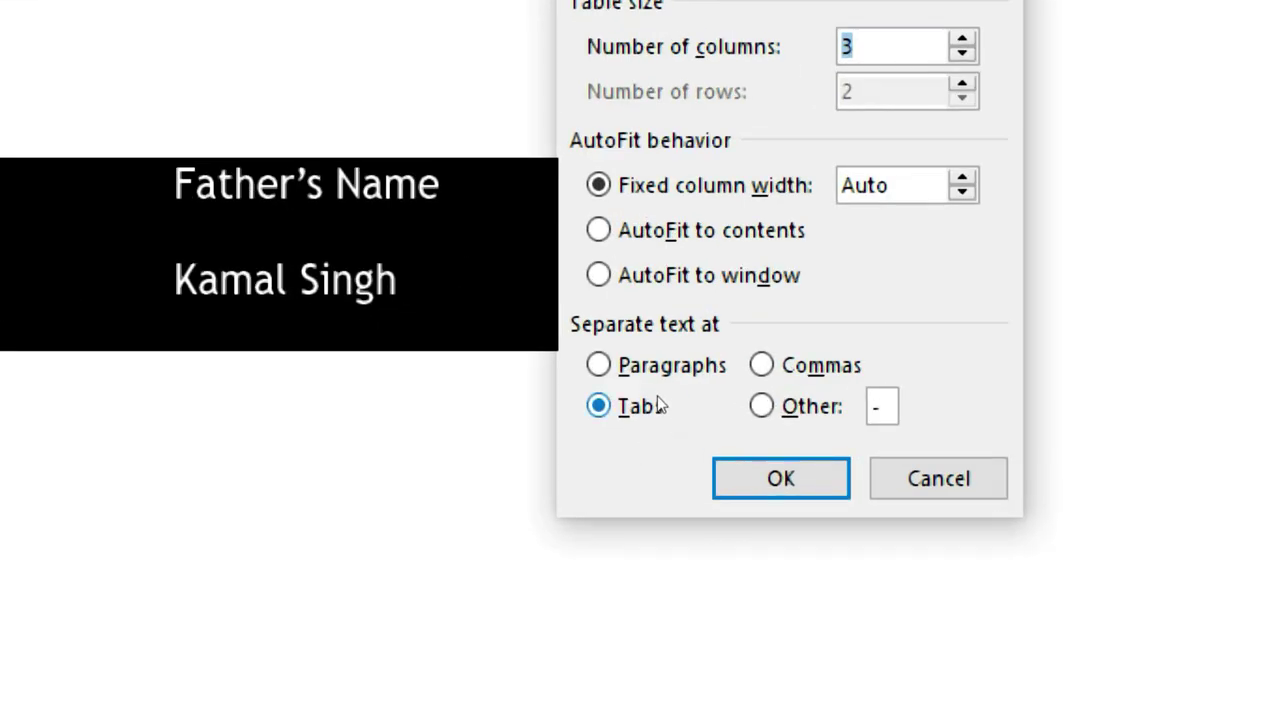
pyautogui.press('Return')
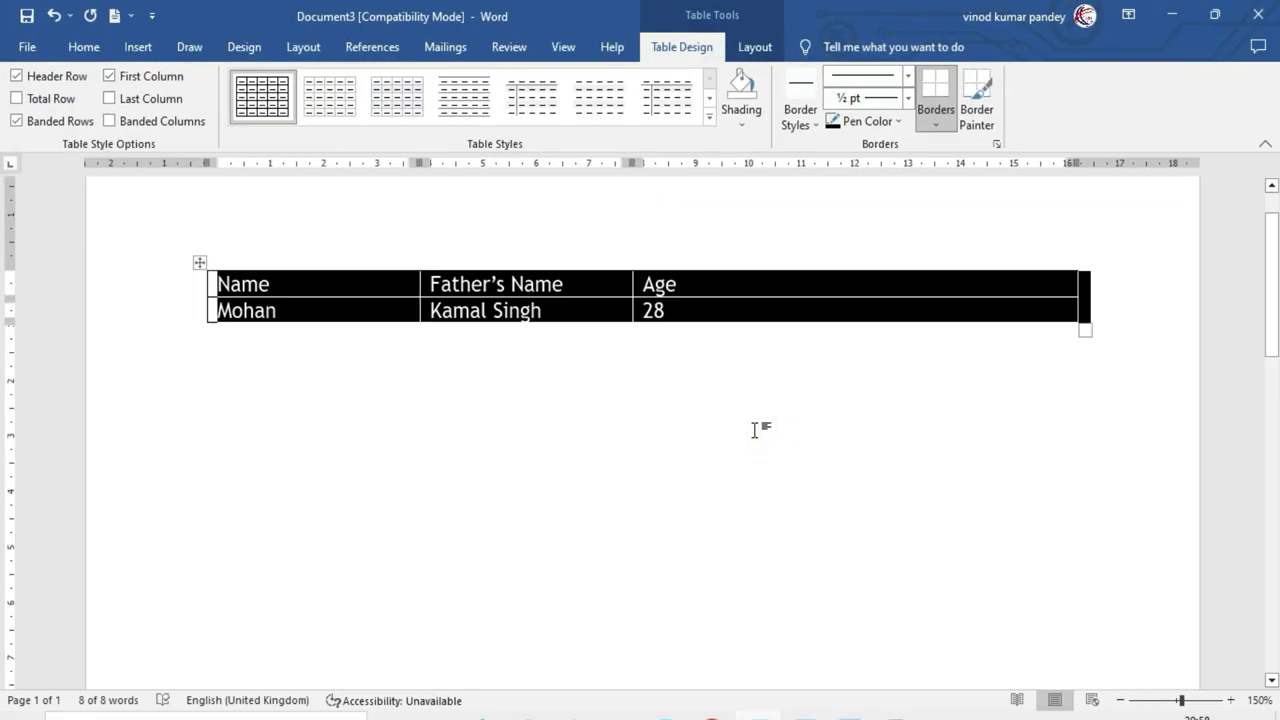
# Step: Add a third table row and enter 'Deepak' in its first cell
pyautogui.click(688, 316)
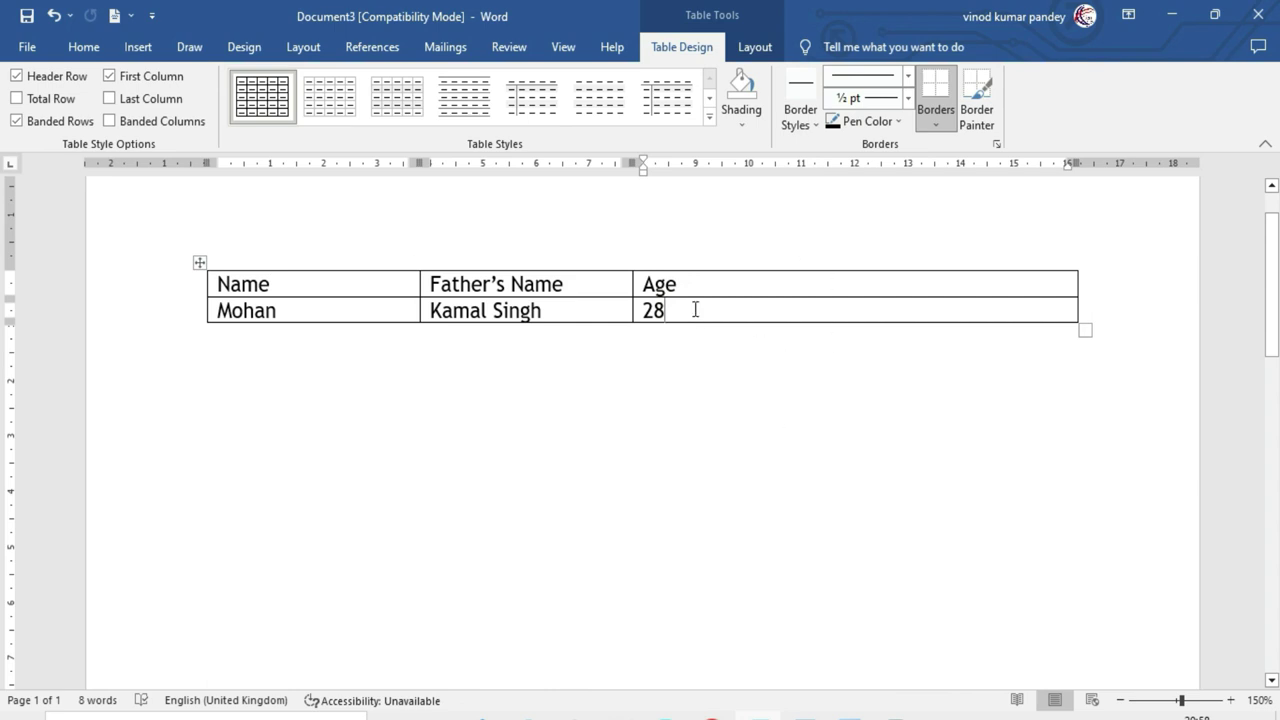
pyautogui.press('Tab')
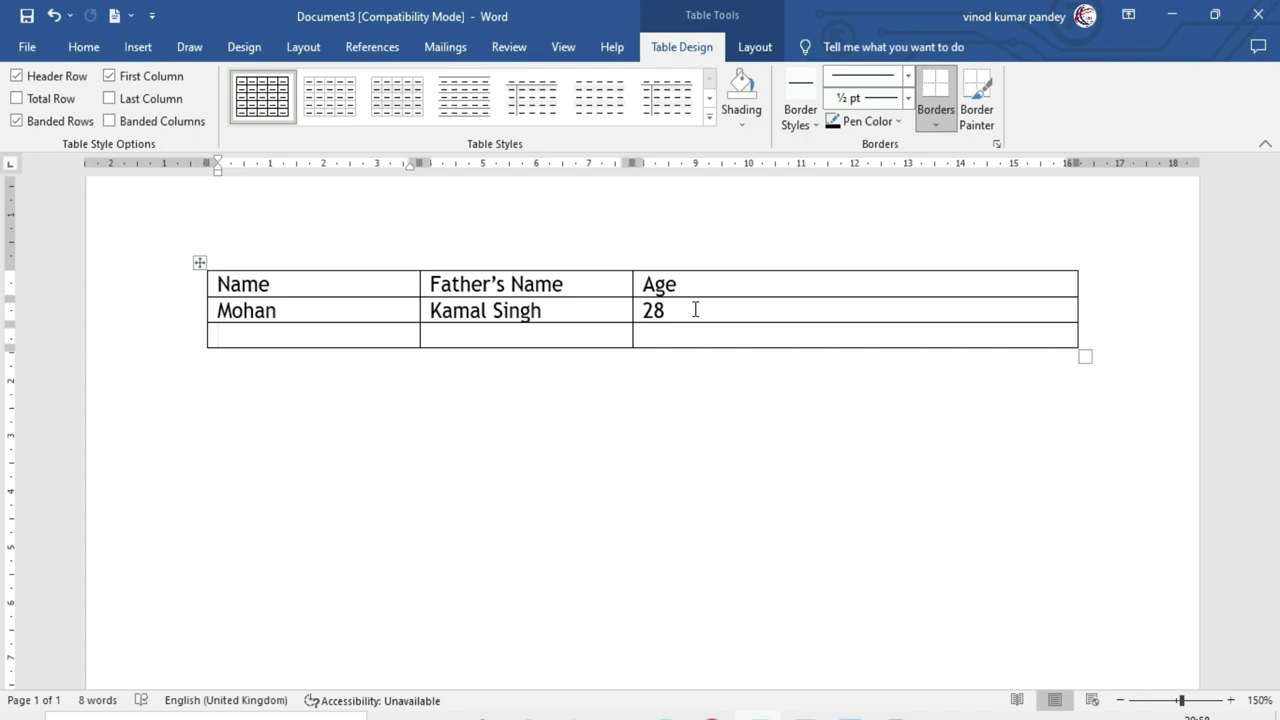
pyautogui.write('Deepak')
pyautogui.press('Tab')
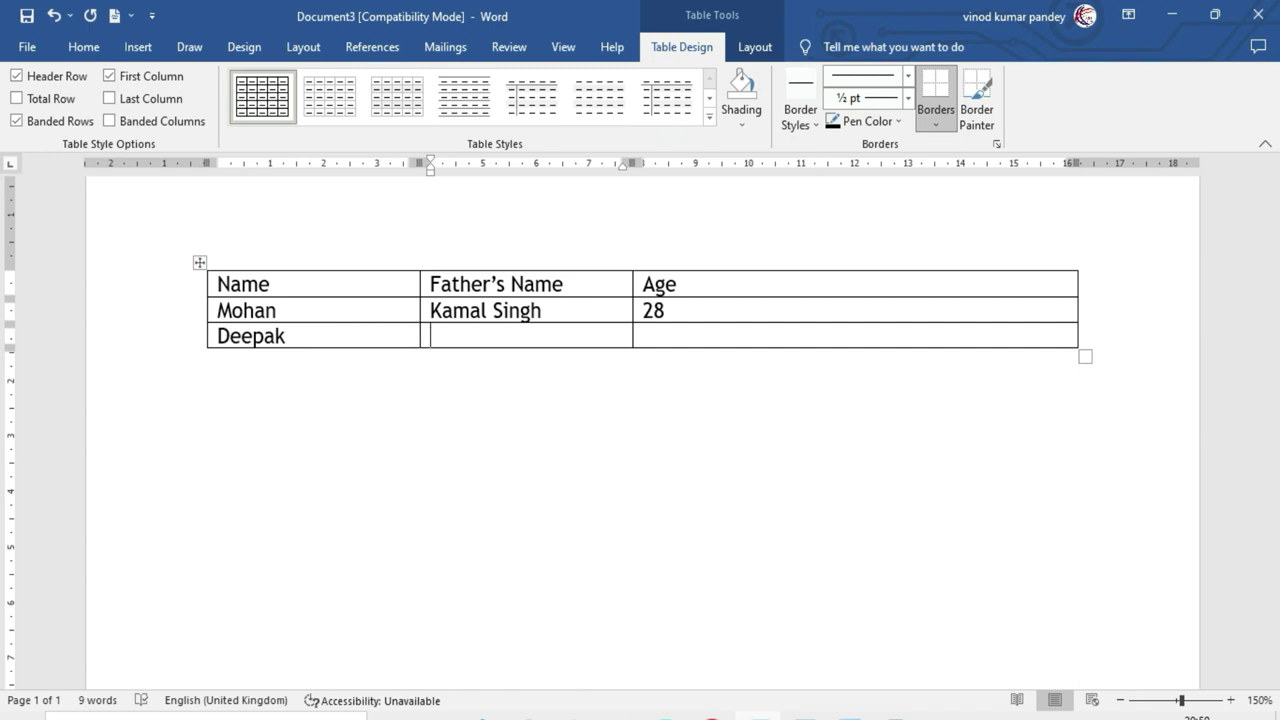
# Step: Clear the whole document, including the table
pyautogui.click(460, 413)
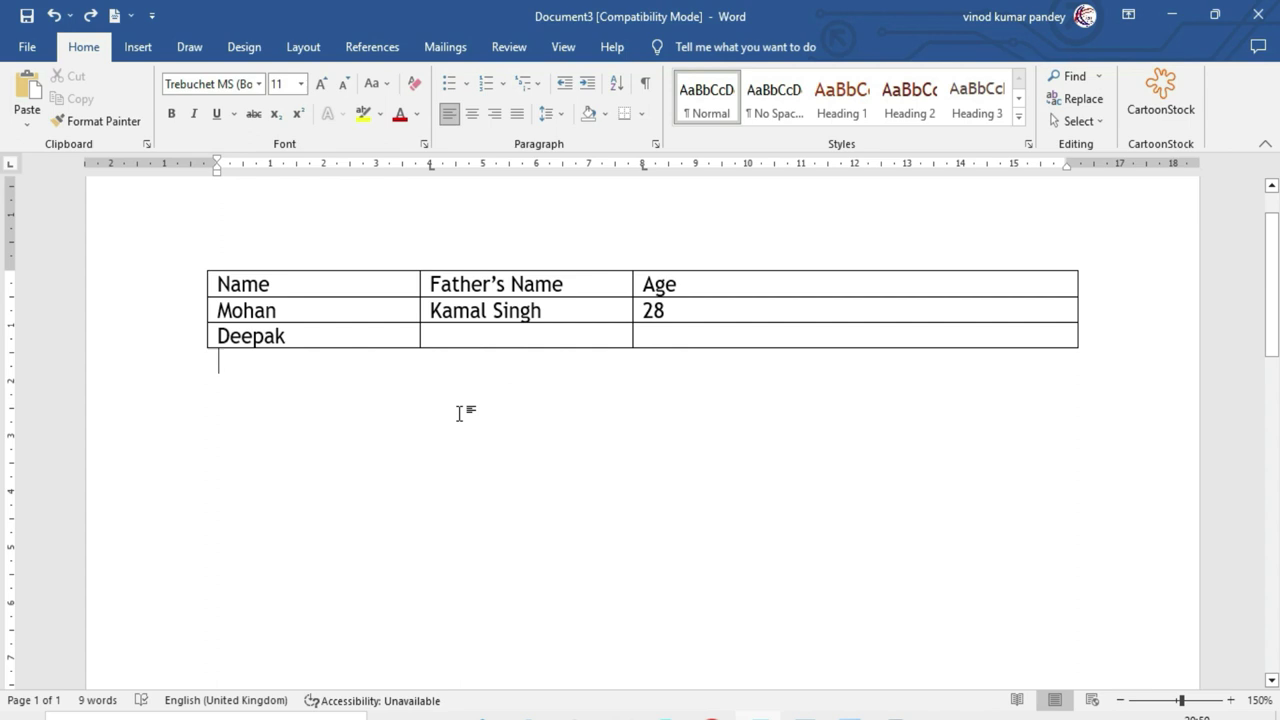
pyautogui.hotkey('ctrl', 'a')
pyautogui.press('Delete')
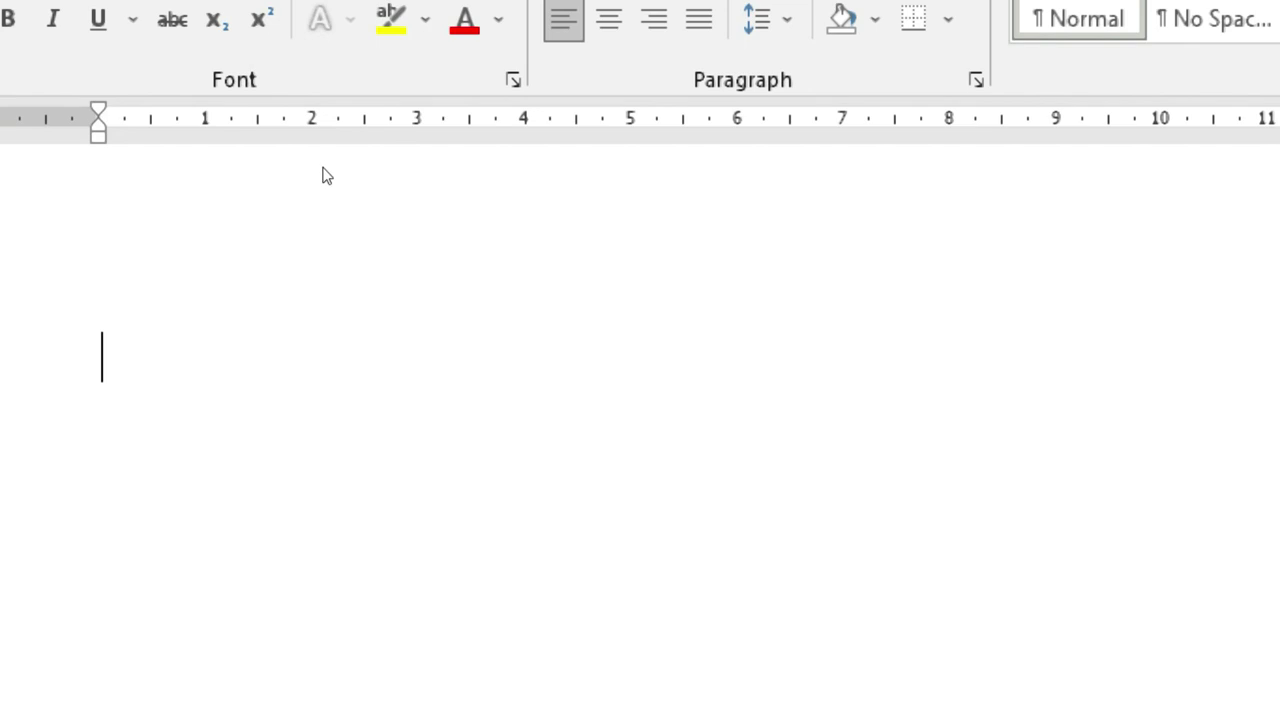
# Step: Set left tab stops at 2 cm and 4 cm for the empty paragraph
pyautogui.click(329, 188)
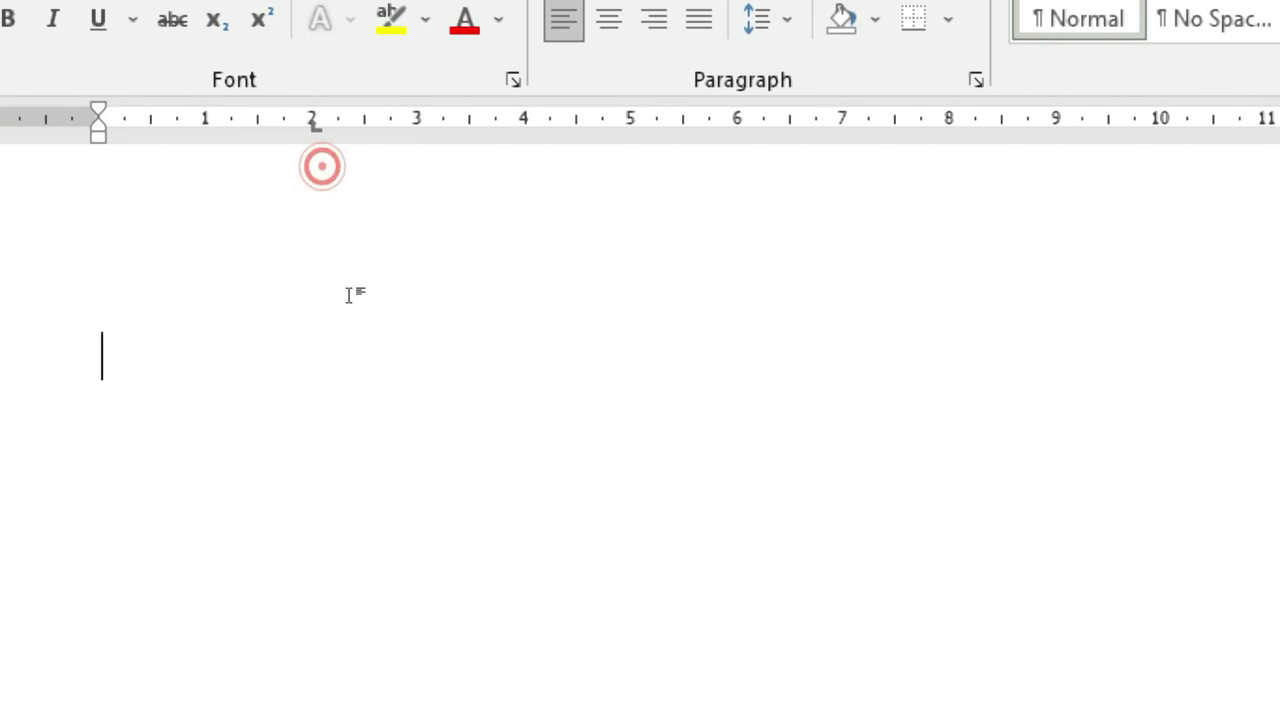
pyautogui.moveTo(327, 169); pyautogui.dragTo(328, 176)
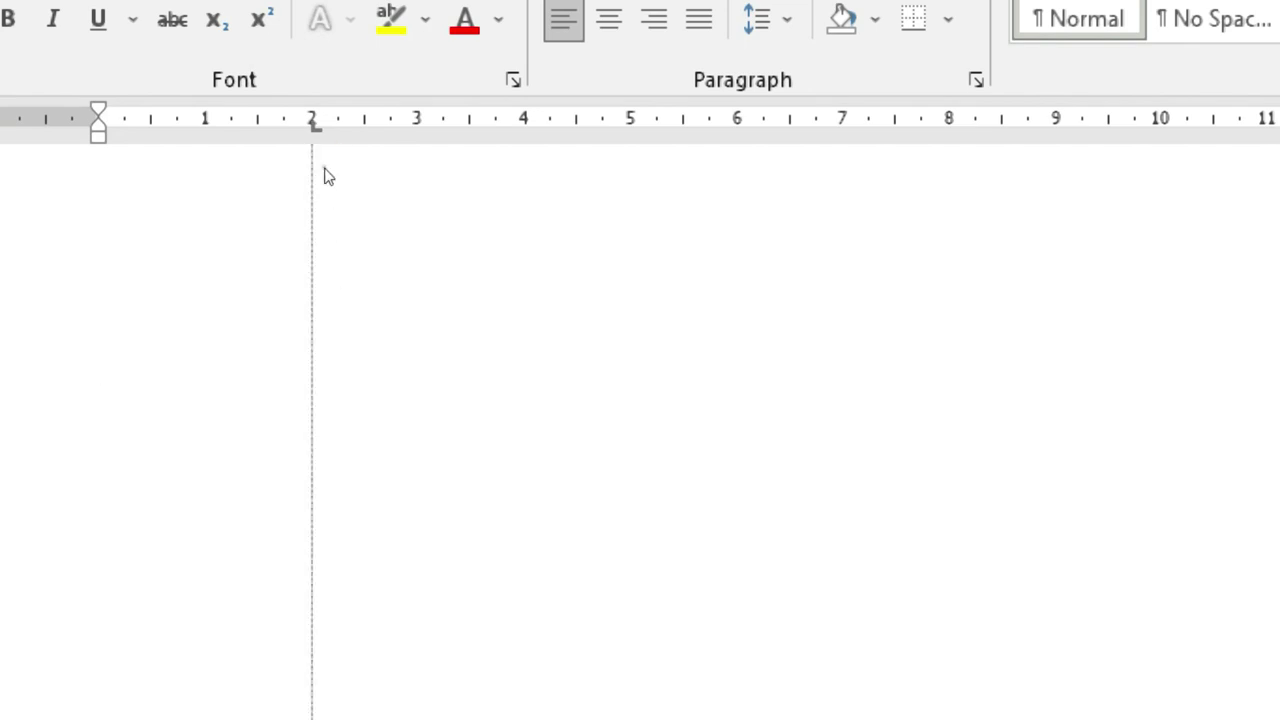
pyautogui.doubleClick(327, 176)
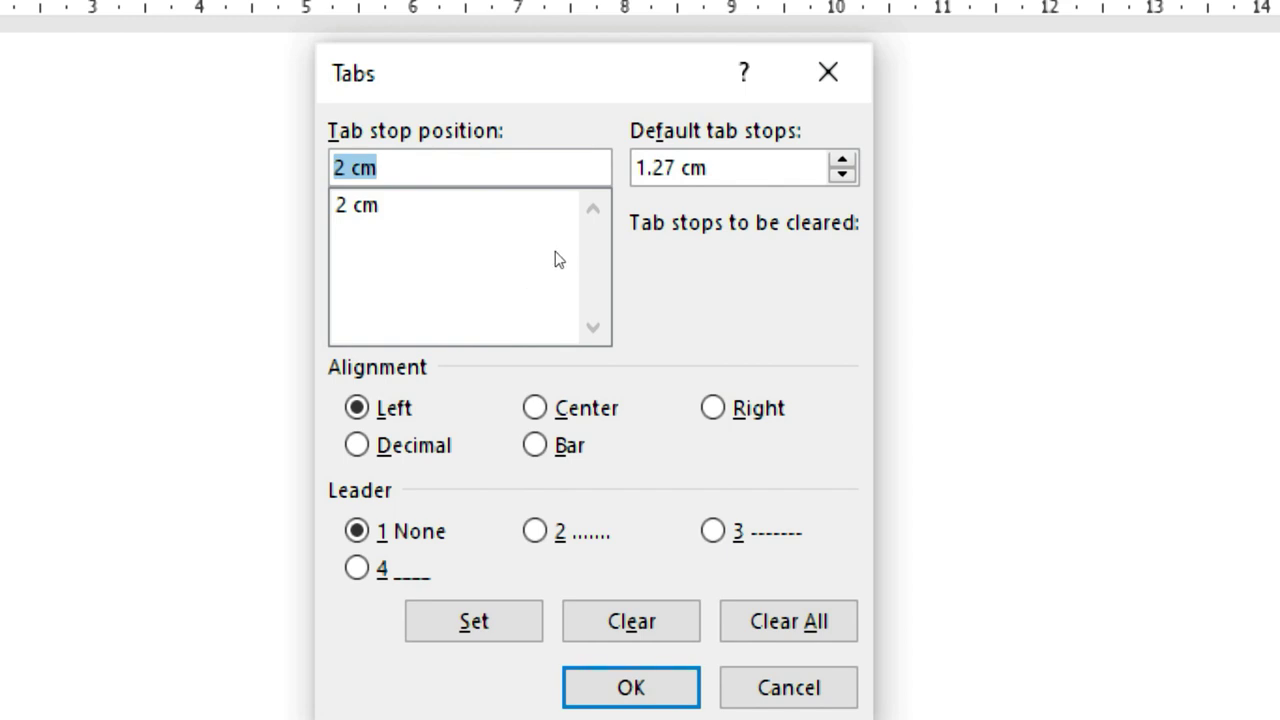
pyautogui.write('4')
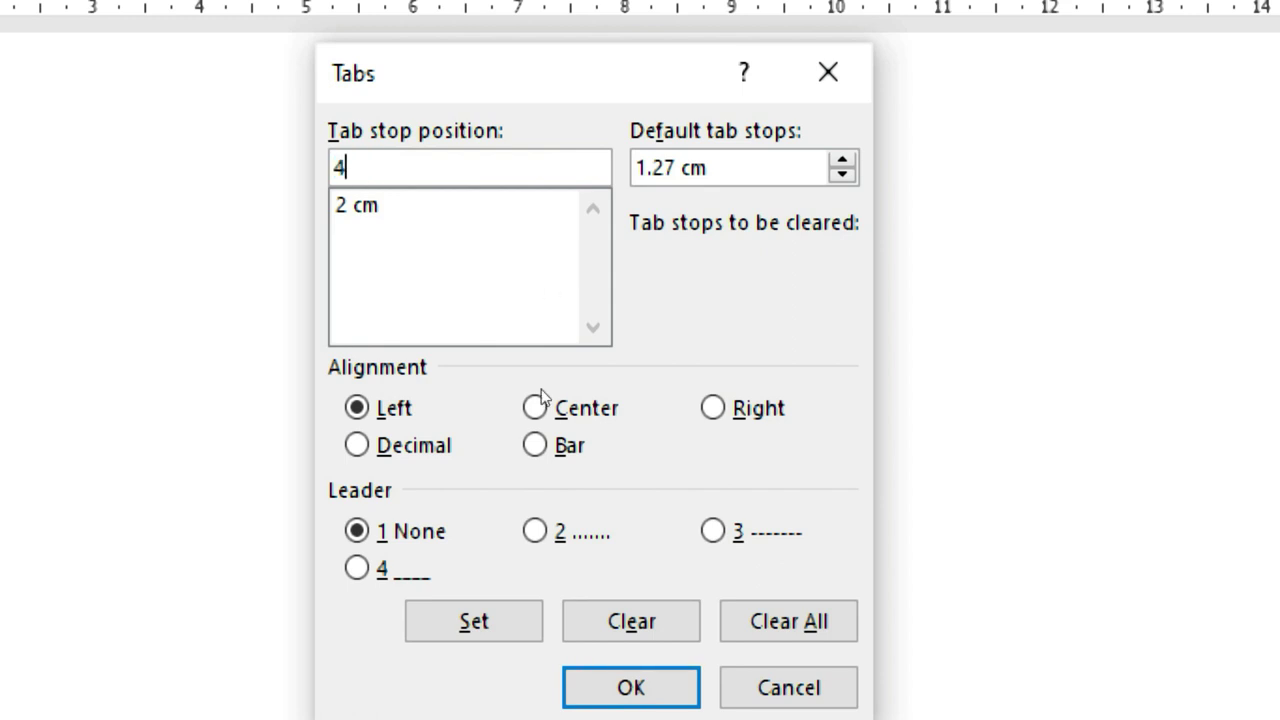
pyautogui.press('Return')
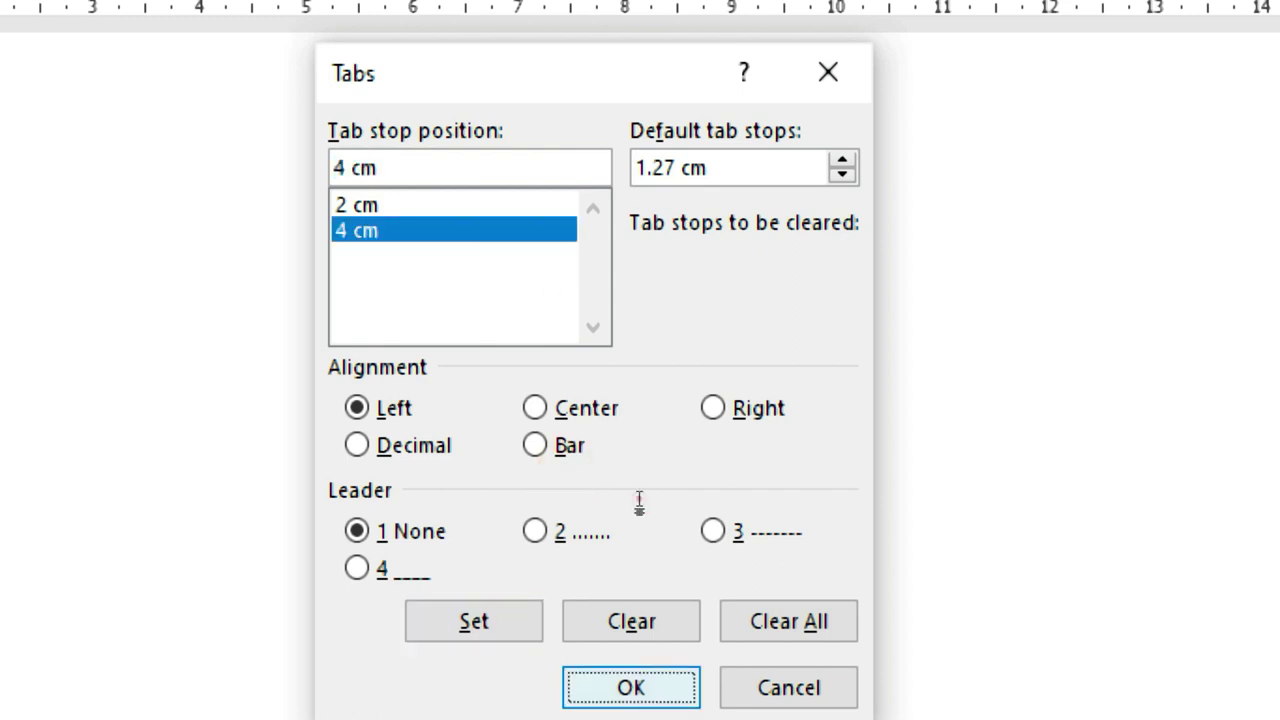
pyautogui.press('Return')
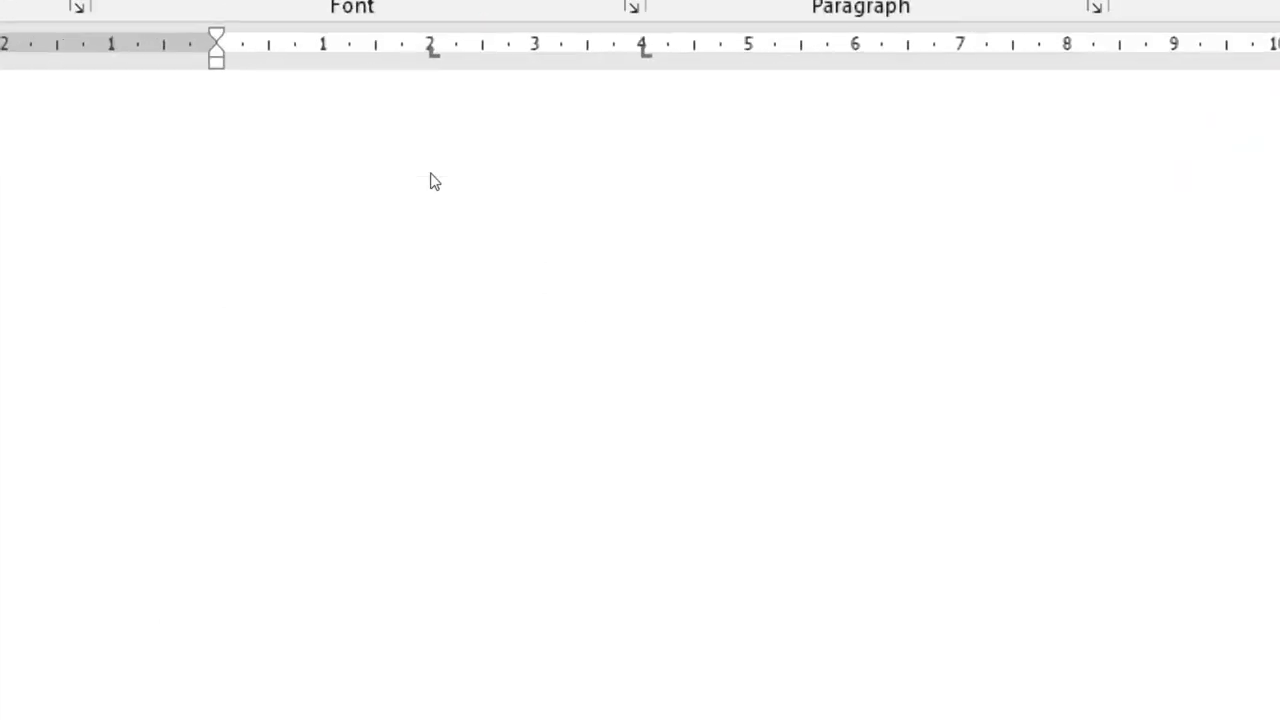
# Step: Add tab stops at 6 cm and 8 cm in the Tabs dialog
pyautogui.doubleClick(430, 170)
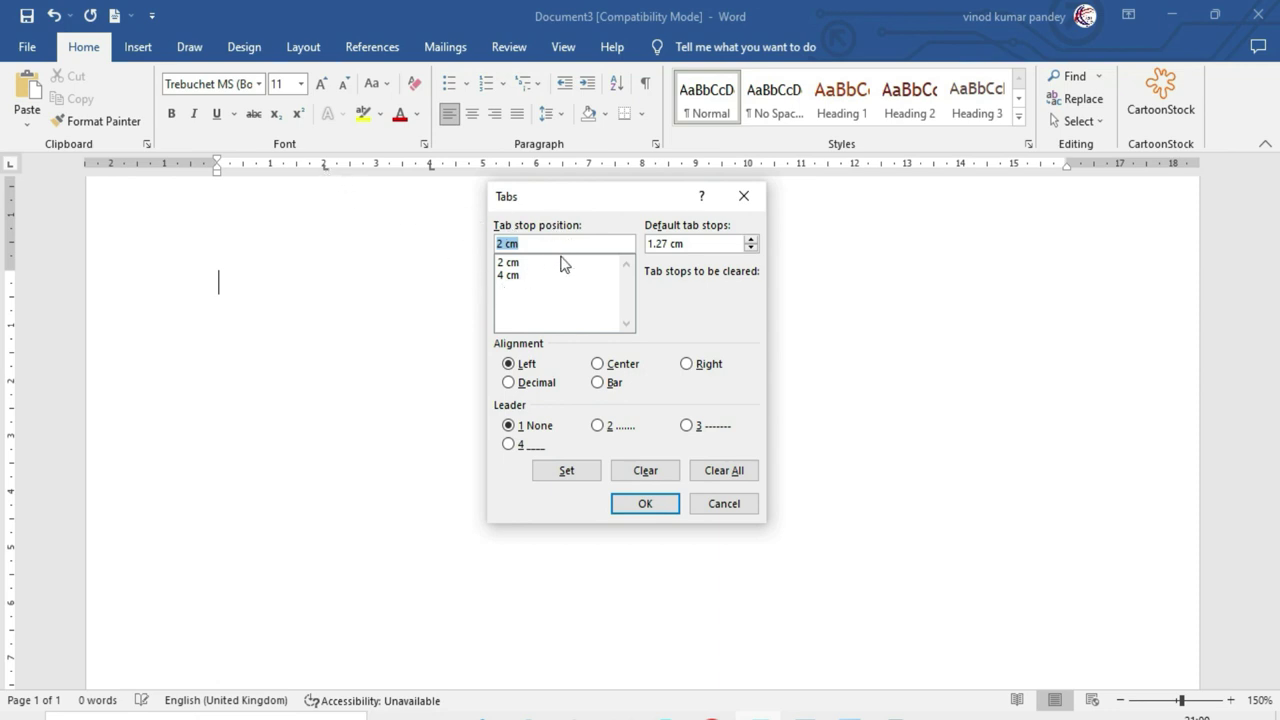
pyautogui.write('6')
pyautogui.click(566, 470)
pyautogui.write('8')
pyautogui.click(567, 470)
# Step: Make the 4 cm stop Center, 6 cm Right and 8 cm Decimal, then confirm
pyautogui.click(552, 263)
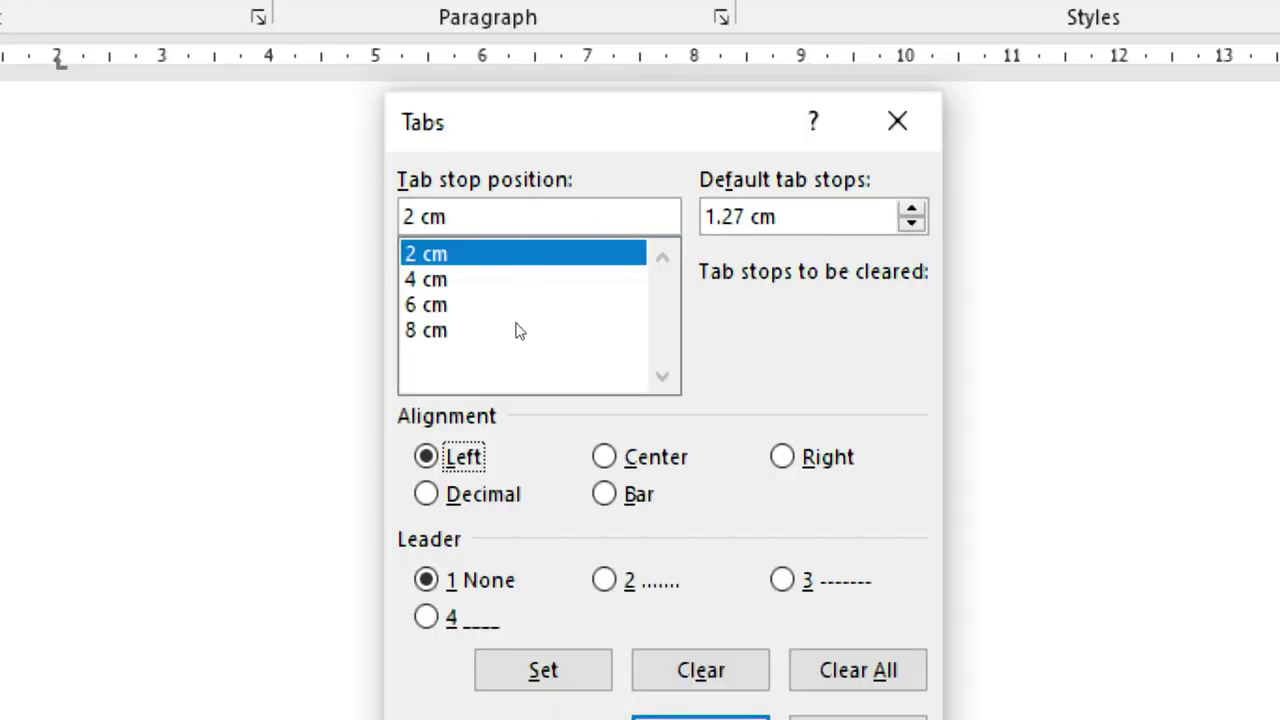
pyautogui.click(520, 280)
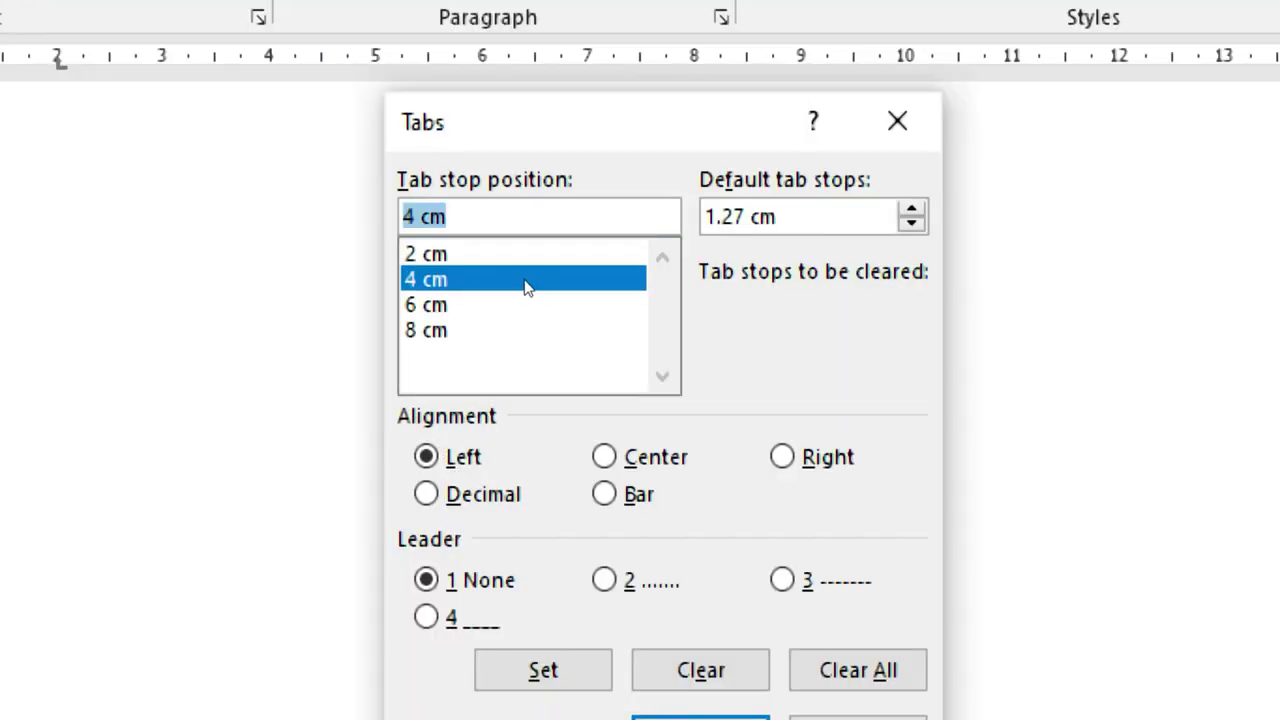
pyautogui.hotkey('alt', 'c')
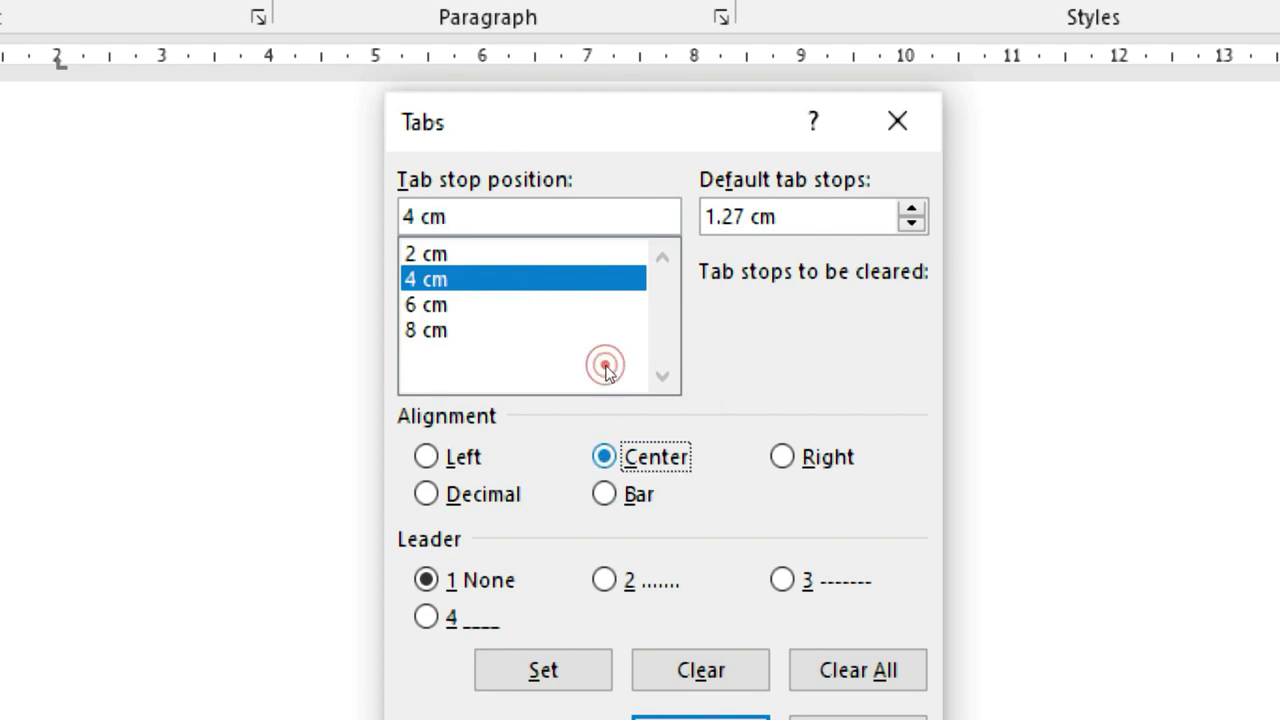
pyautogui.hotkey('alt', 's')
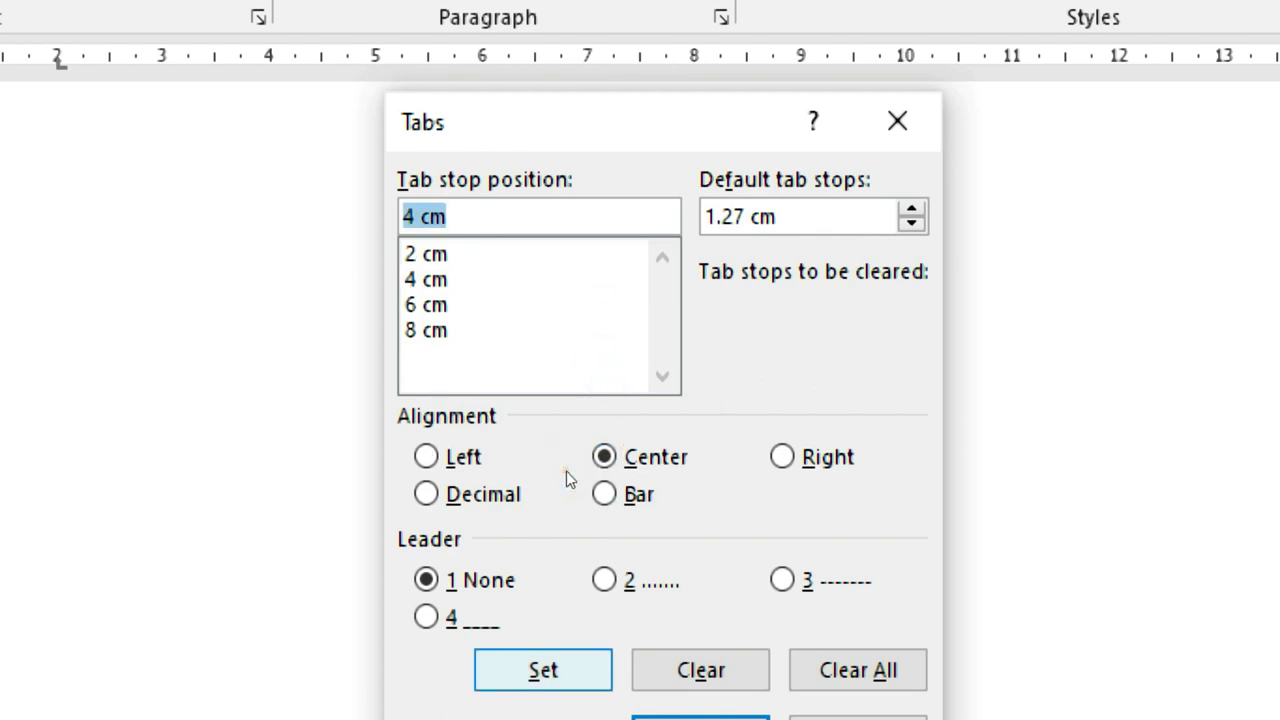
pyautogui.click(507, 294)
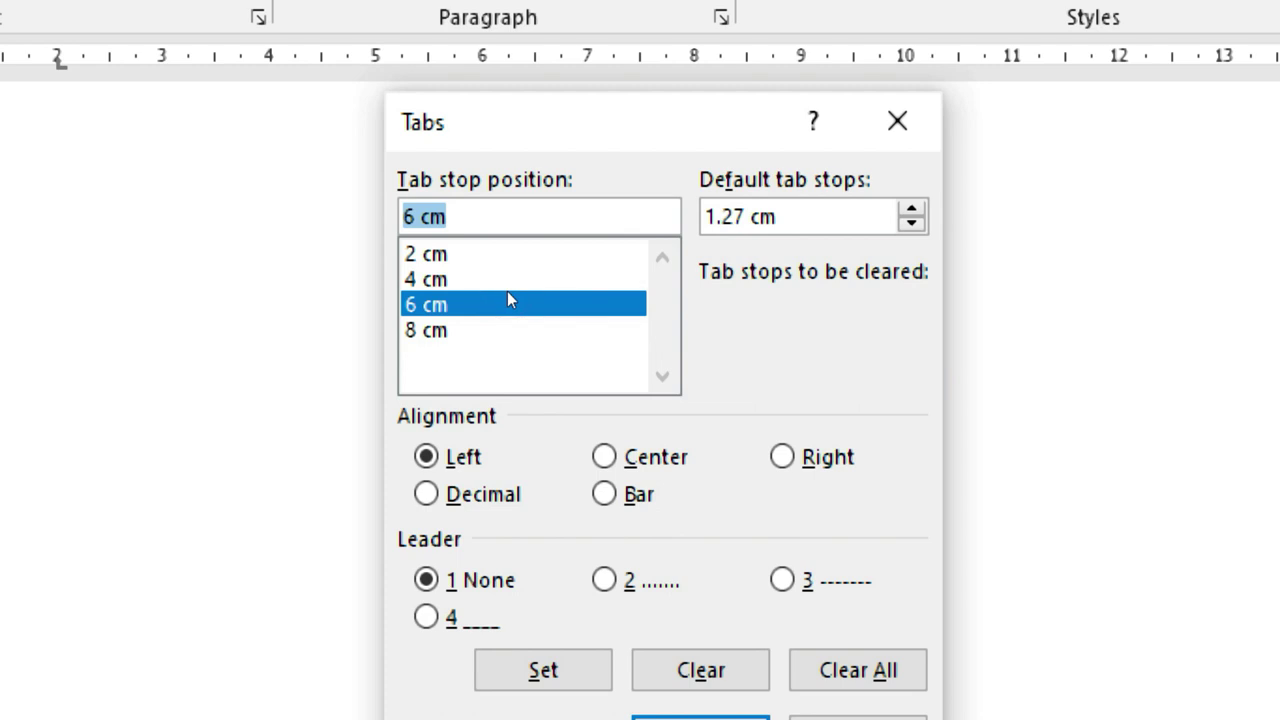
pyautogui.hotkey('alt', 'r')
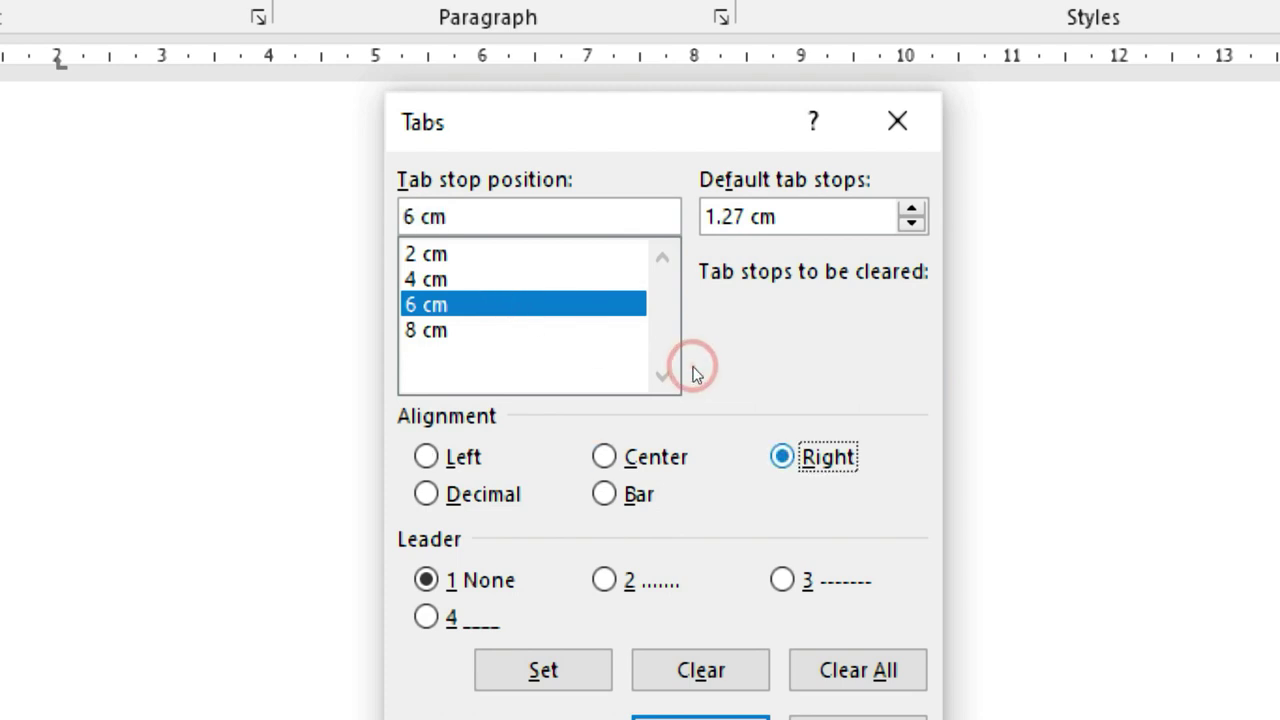
pyautogui.hotkey('alt', 's')
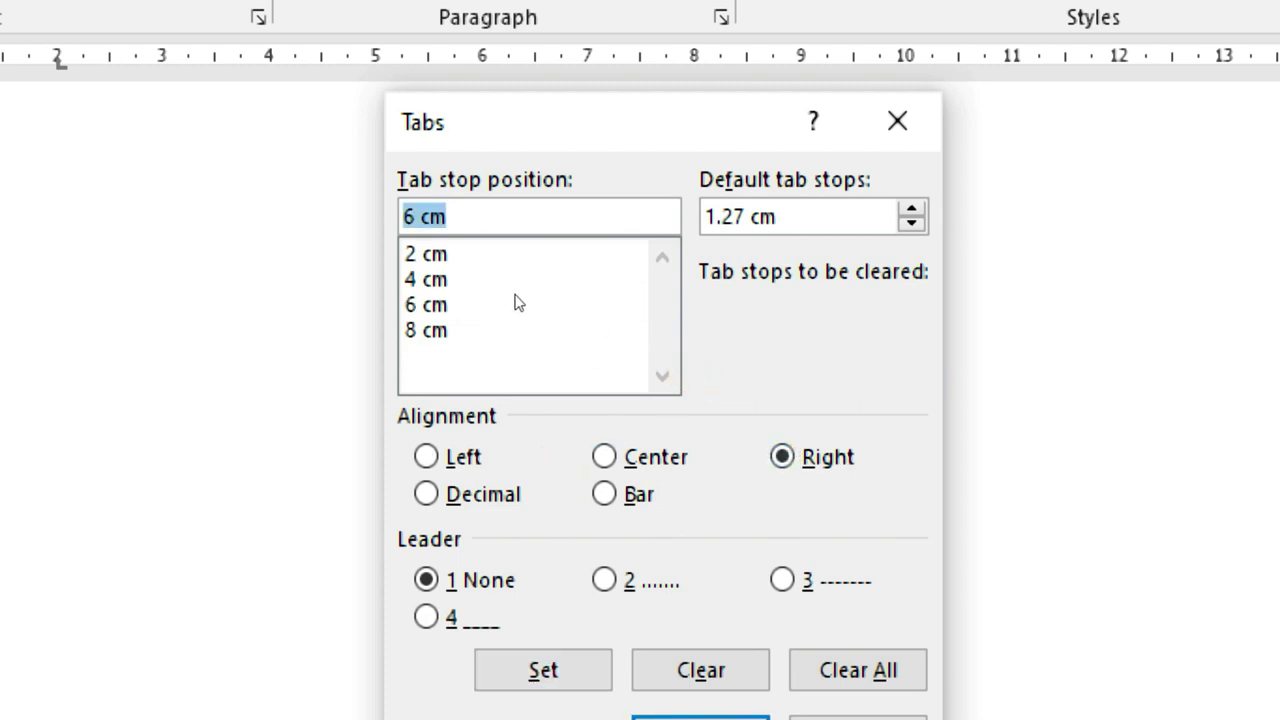
pyautogui.press('Down')
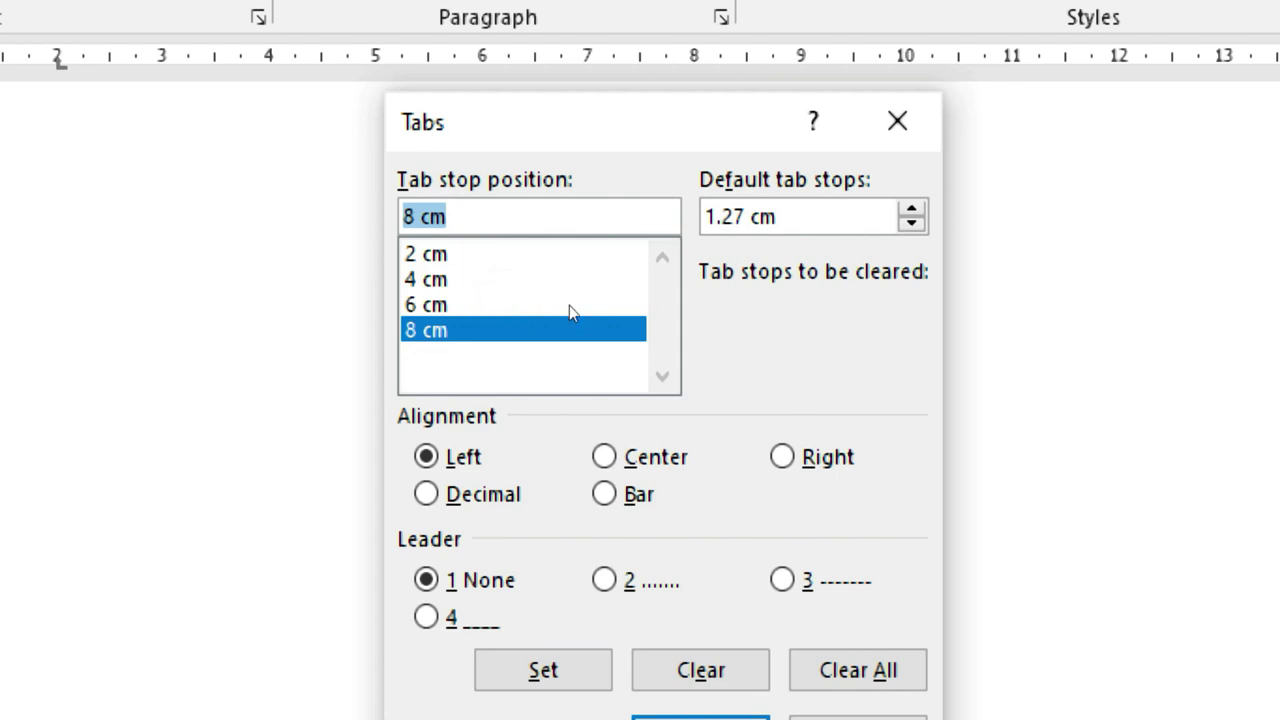
pyautogui.hotkey('alt', 'd')
pyautogui.click(511, 383)
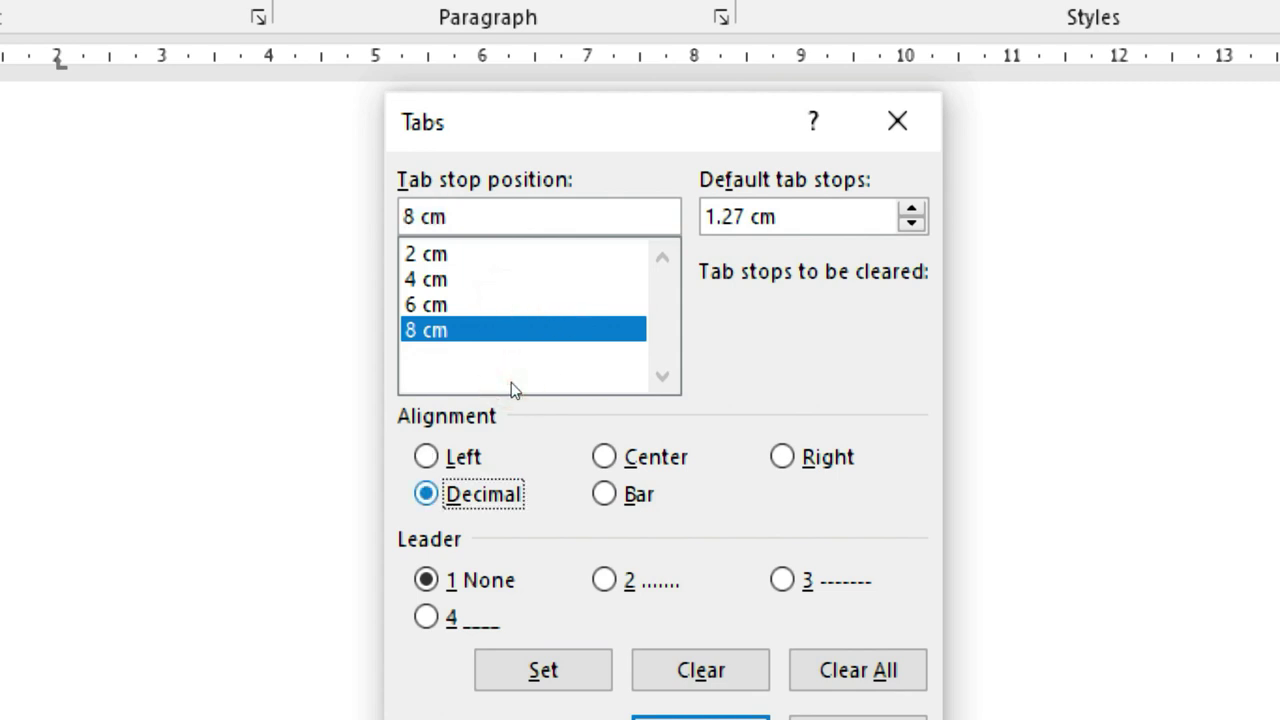
pyautogui.hotkey('alt', 's')
pyautogui.click(573, 507)
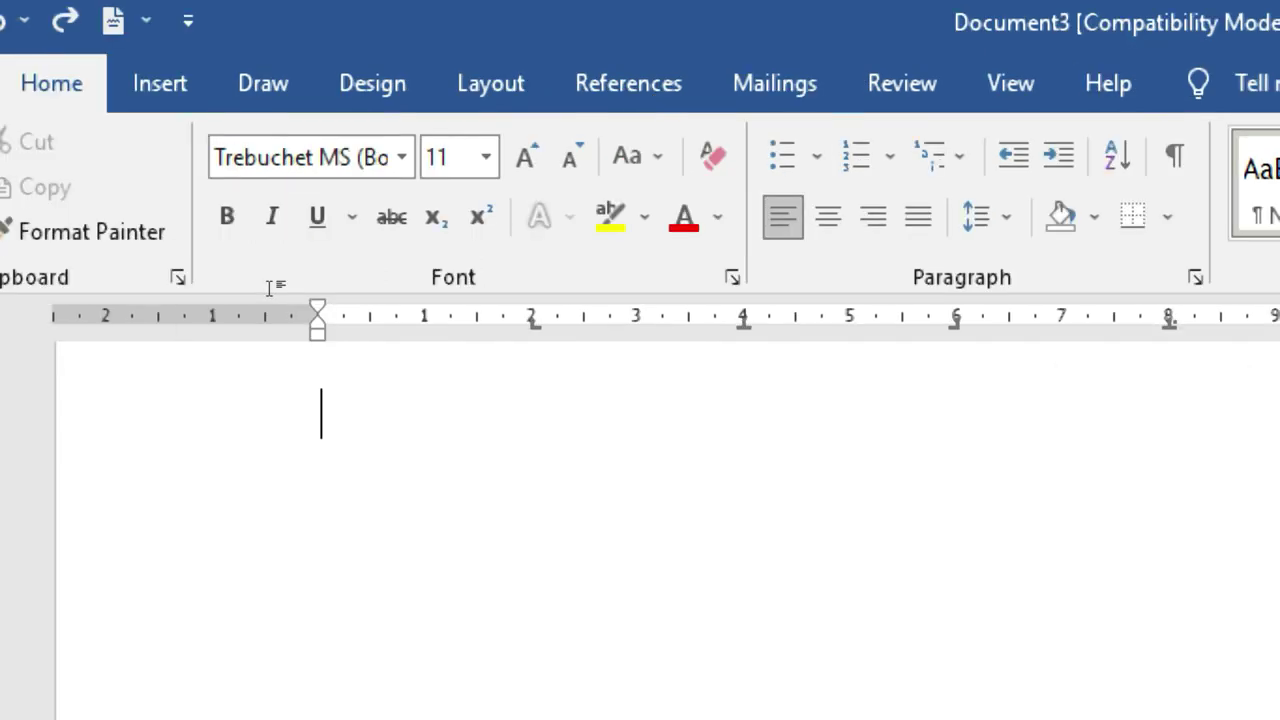
# Step: Type 'Name' at each of the first three tab stops and 200.00 at the decimal stop
pyautogui.press('Tab')
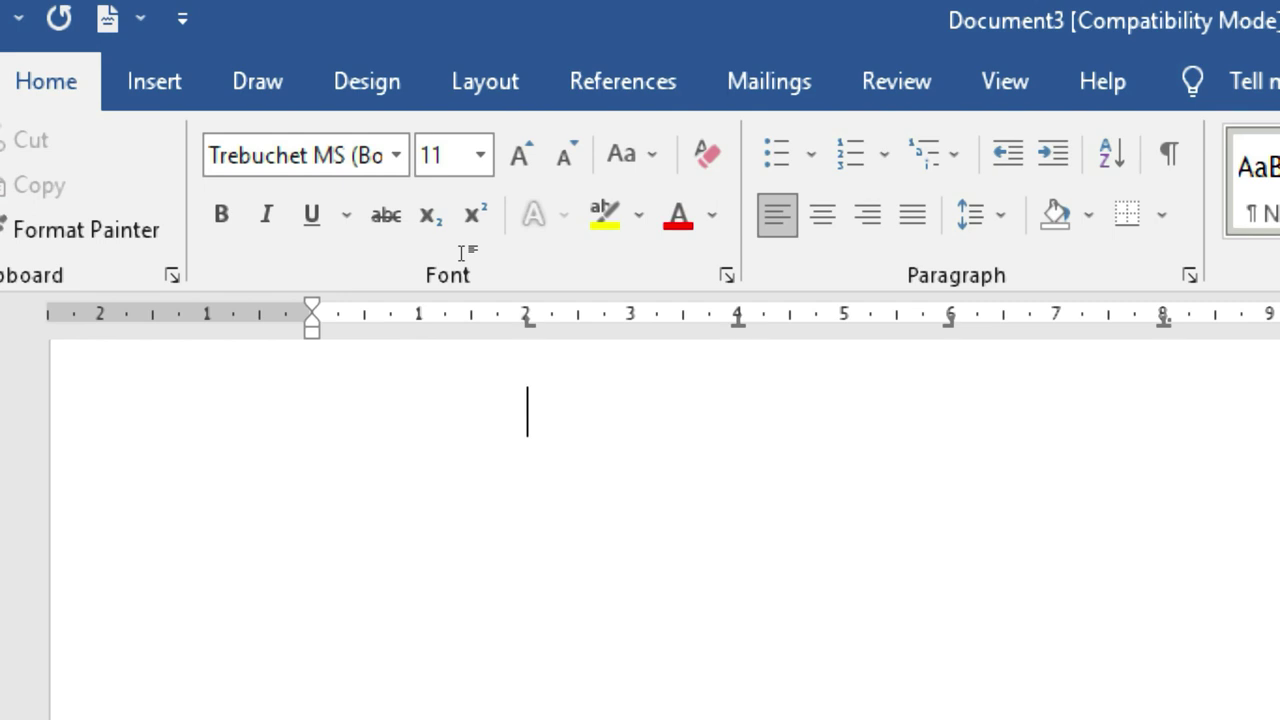
pyautogui.write('Name')
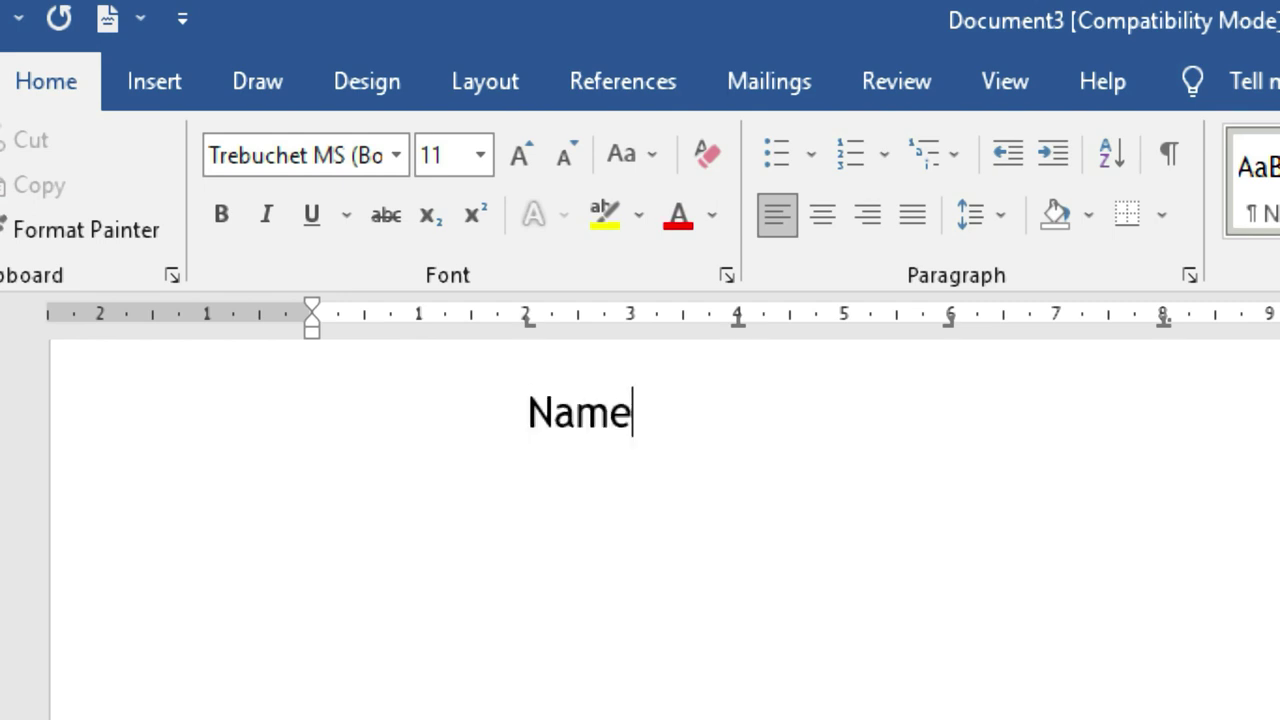
pyautogui.press('Tab')
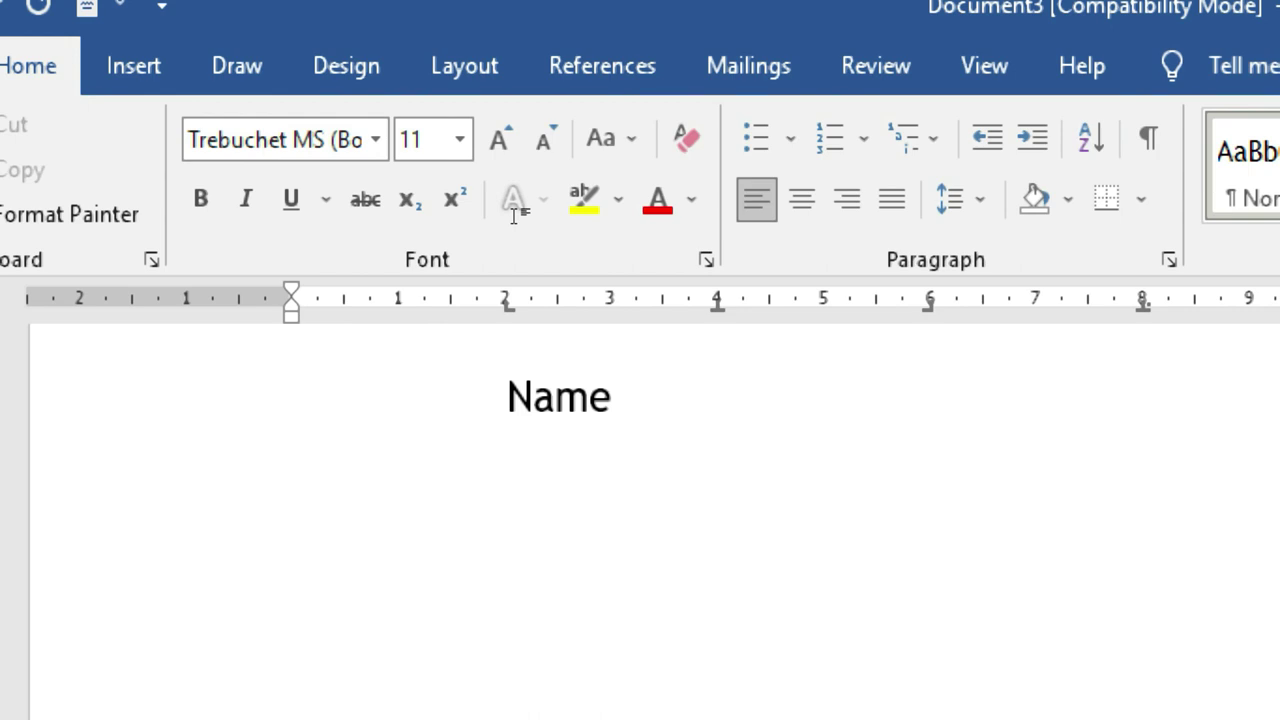
pyautogui.write('Name')
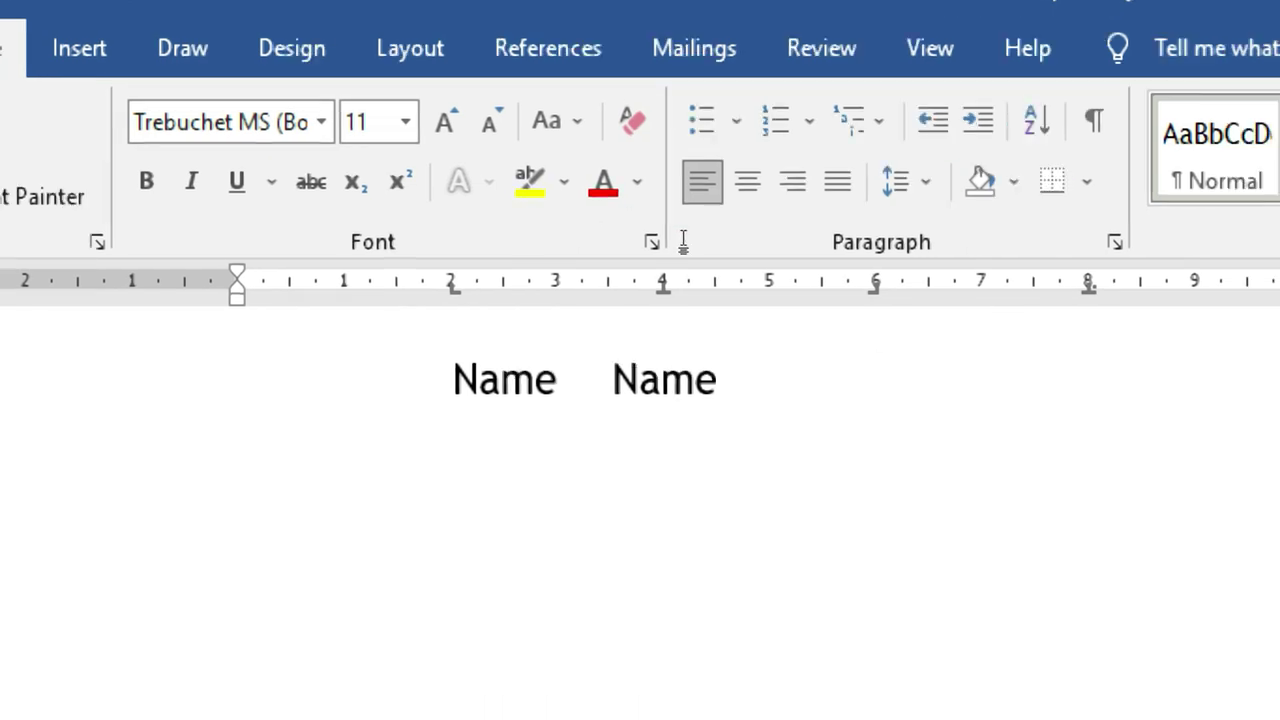
pyautogui.press('Tab')
pyautogui.write('Name')
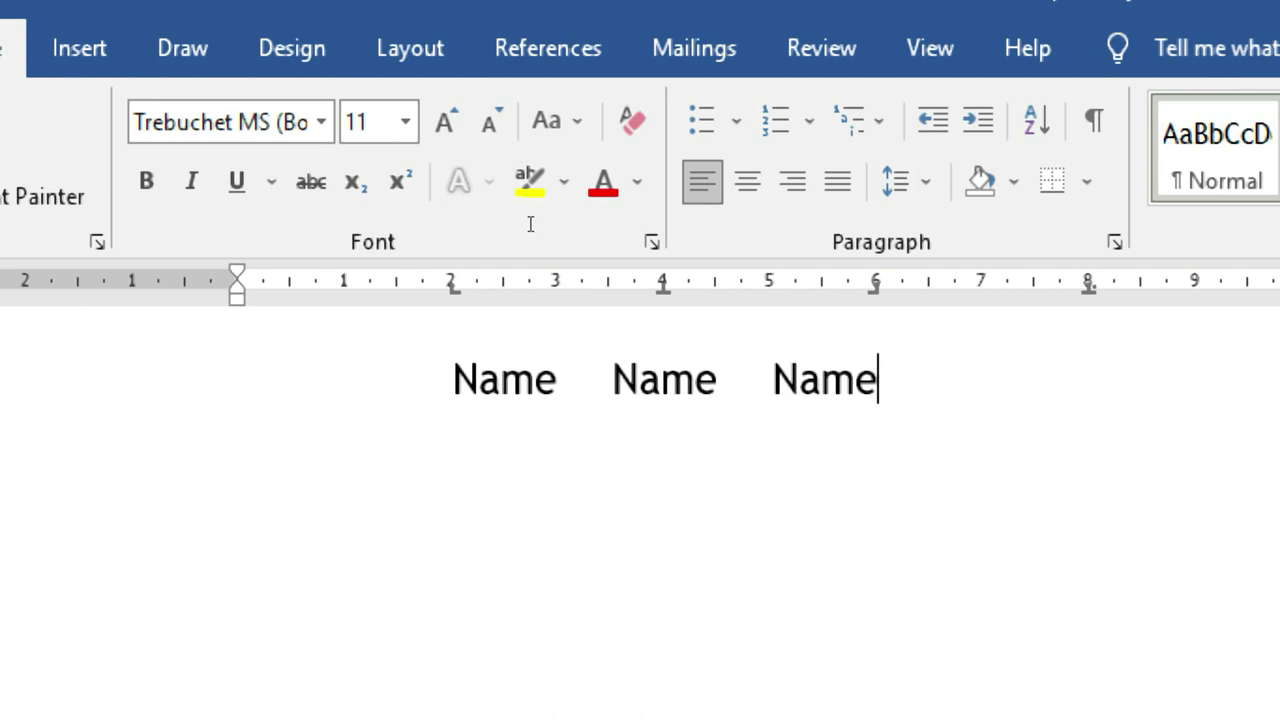
pyautogui.press('Tab')
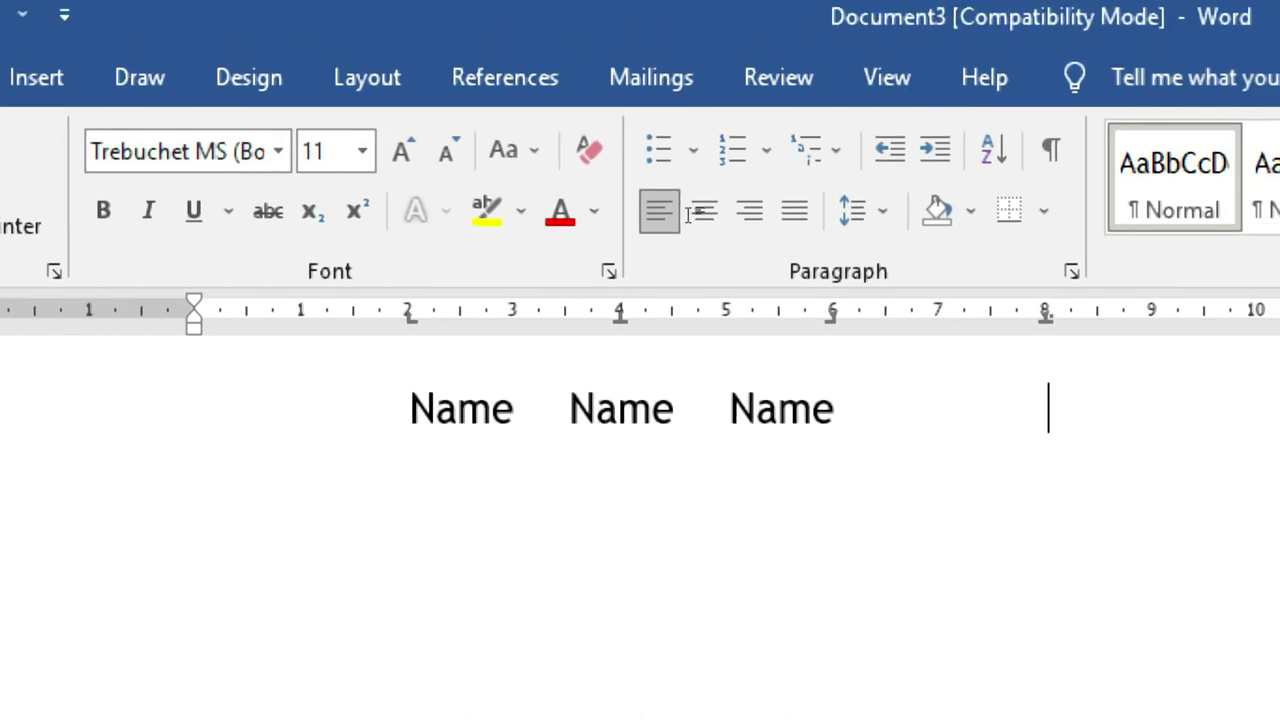
pyautogui.write('200.00')
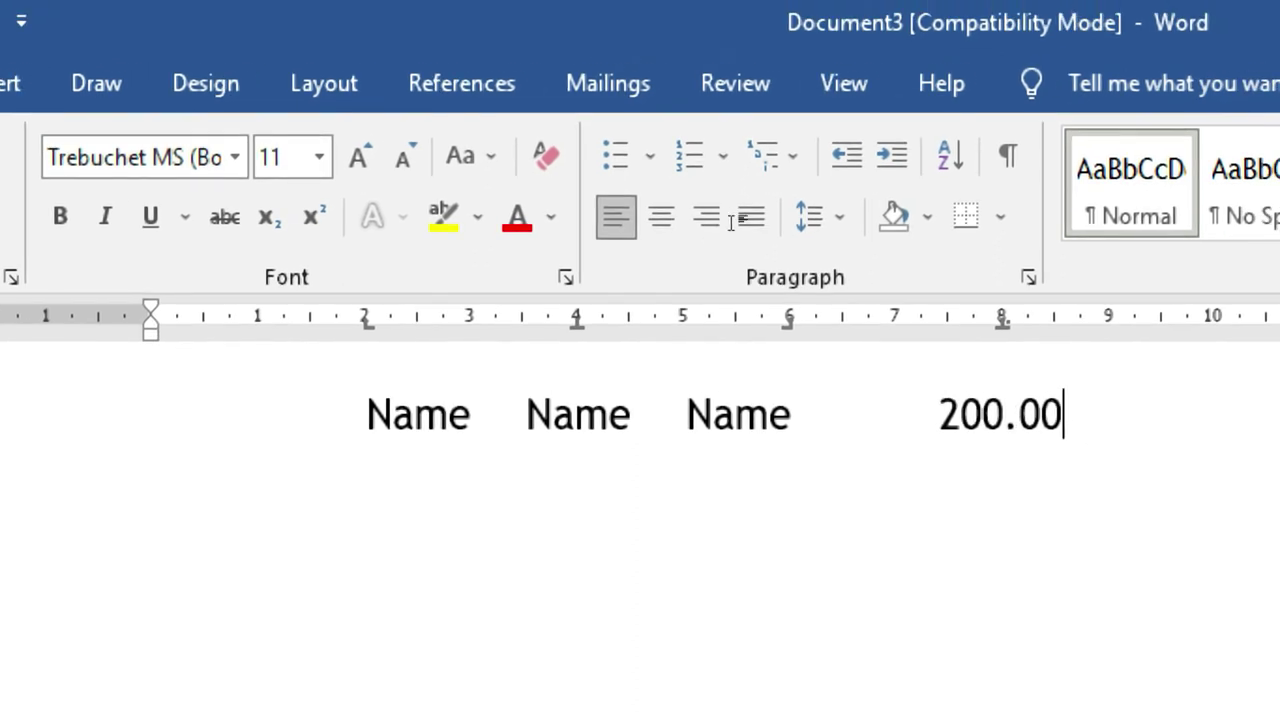
# Step: Extend the number to 200000.00000 to show decimal alignment
pyautogui.click(646, 216)
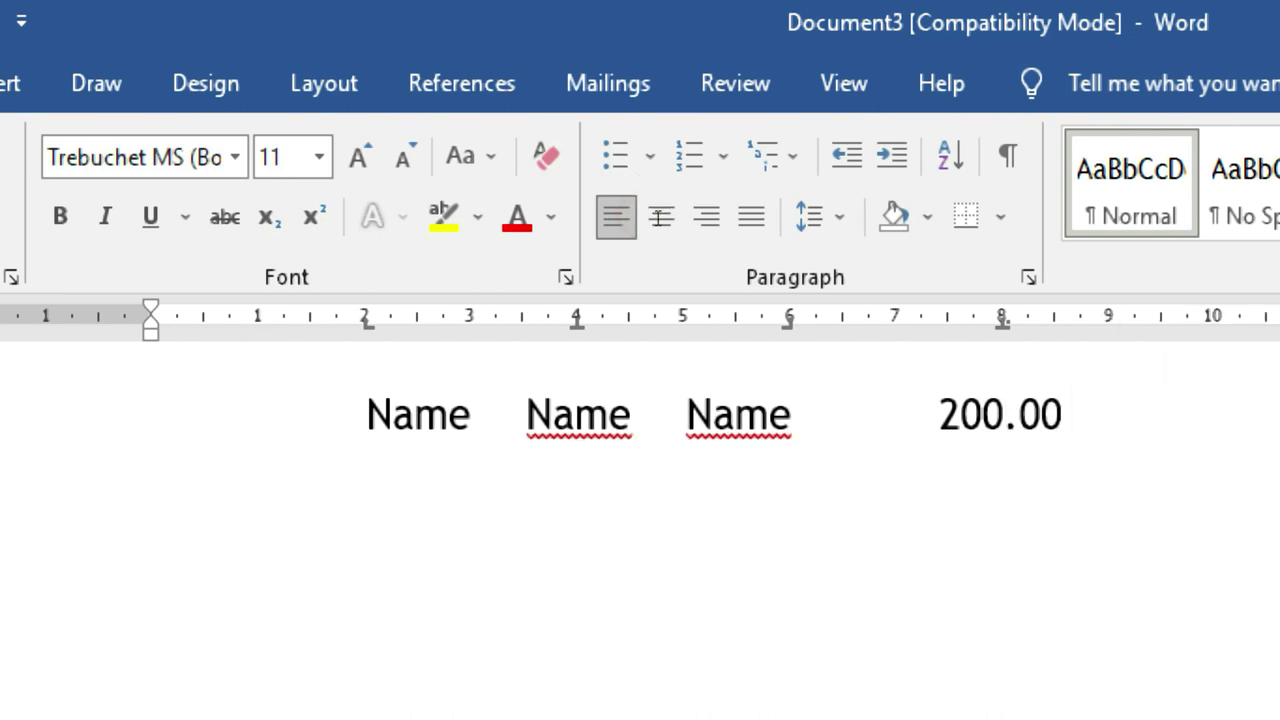
pyautogui.press('Left')
pyautogui.press('Left')
pyautogui.press('Left')
pyautogui.write('000')
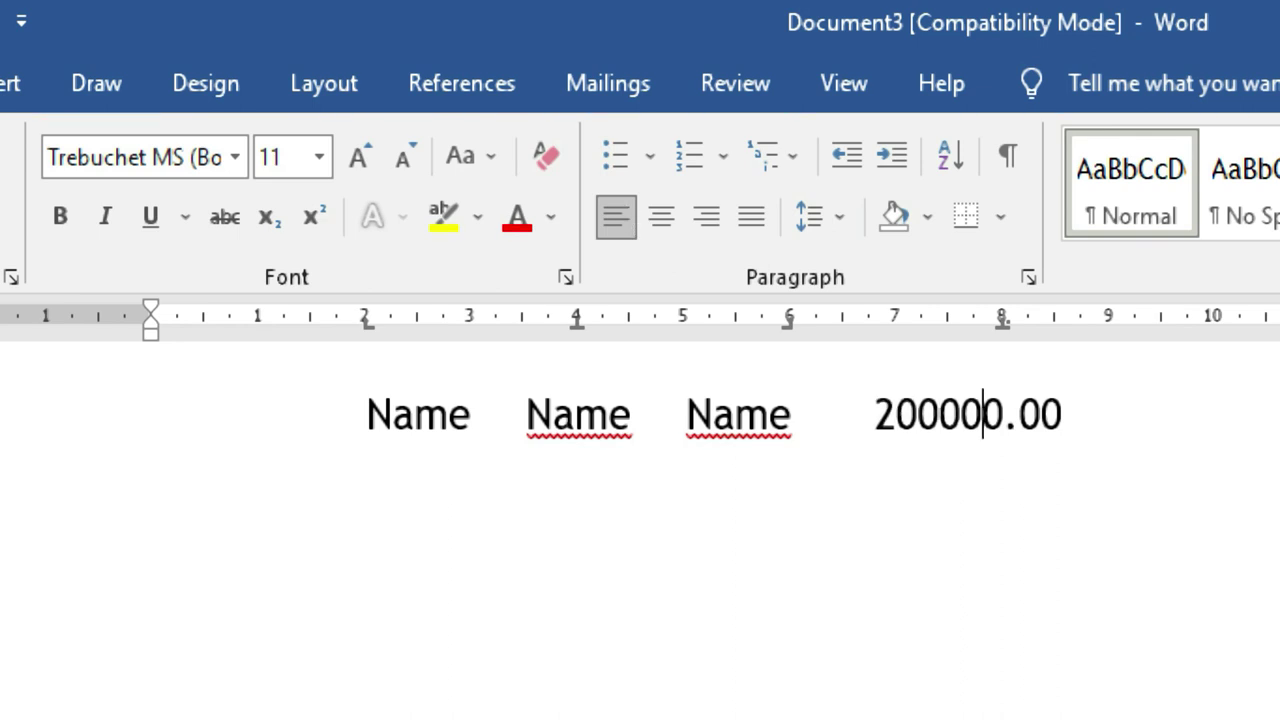
pyautogui.press('Right')
pyautogui.press('Right')
pyautogui.press('Right')
pyautogui.write('00')
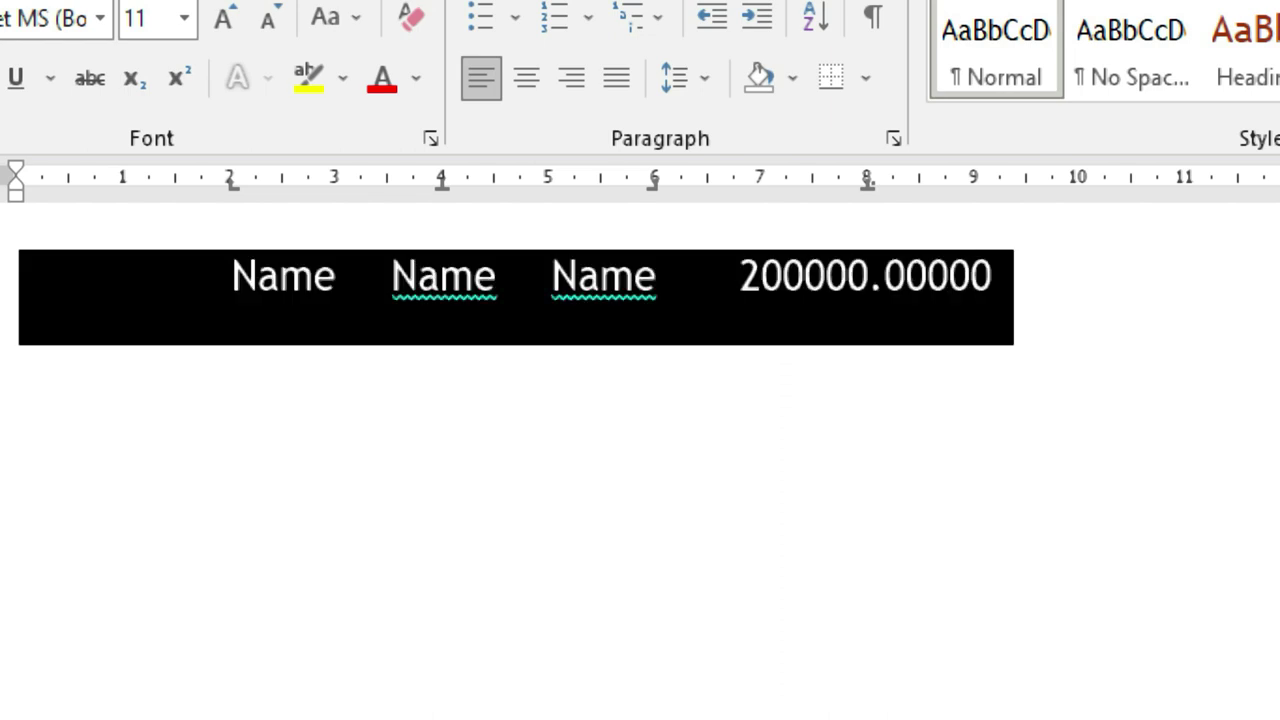
# Step: Delete the sample line and add left tab stops at 1, 3, 5 and 7 cm
pyautogui.press('Delete')
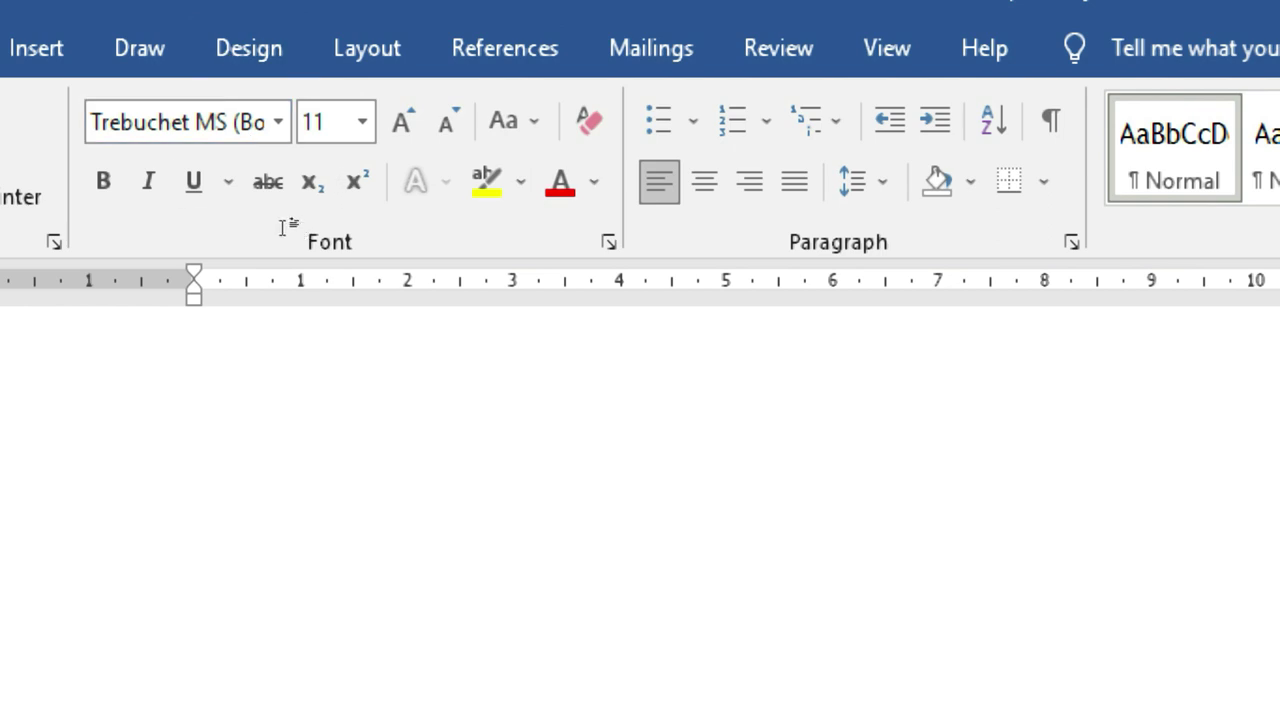
pyautogui.click(303, 285)
pyautogui.click(515, 285)
pyautogui.click(728, 285)
pyautogui.click(939, 285)
# Step: Change the 3 cm and 7 cm tab stops to Bar tabs
pyautogui.click(1071, 242)
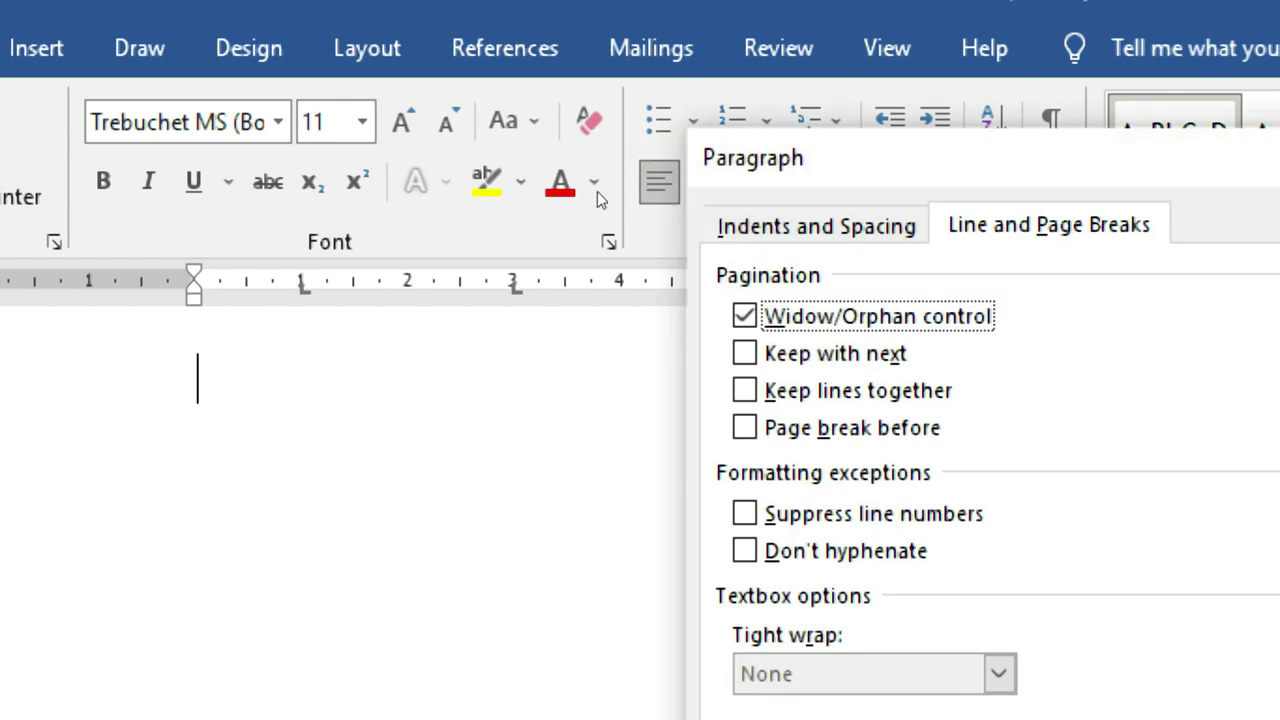
pyautogui.click(510, 598)
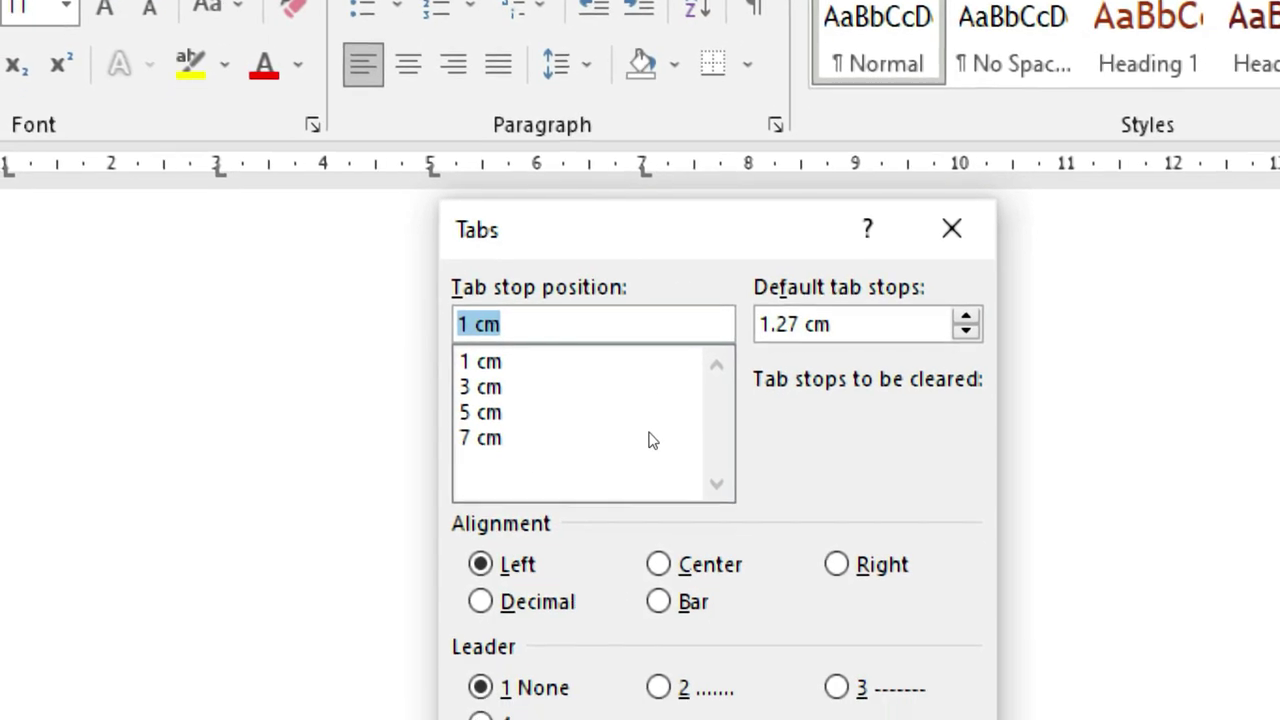
pyautogui.click(538, 387)
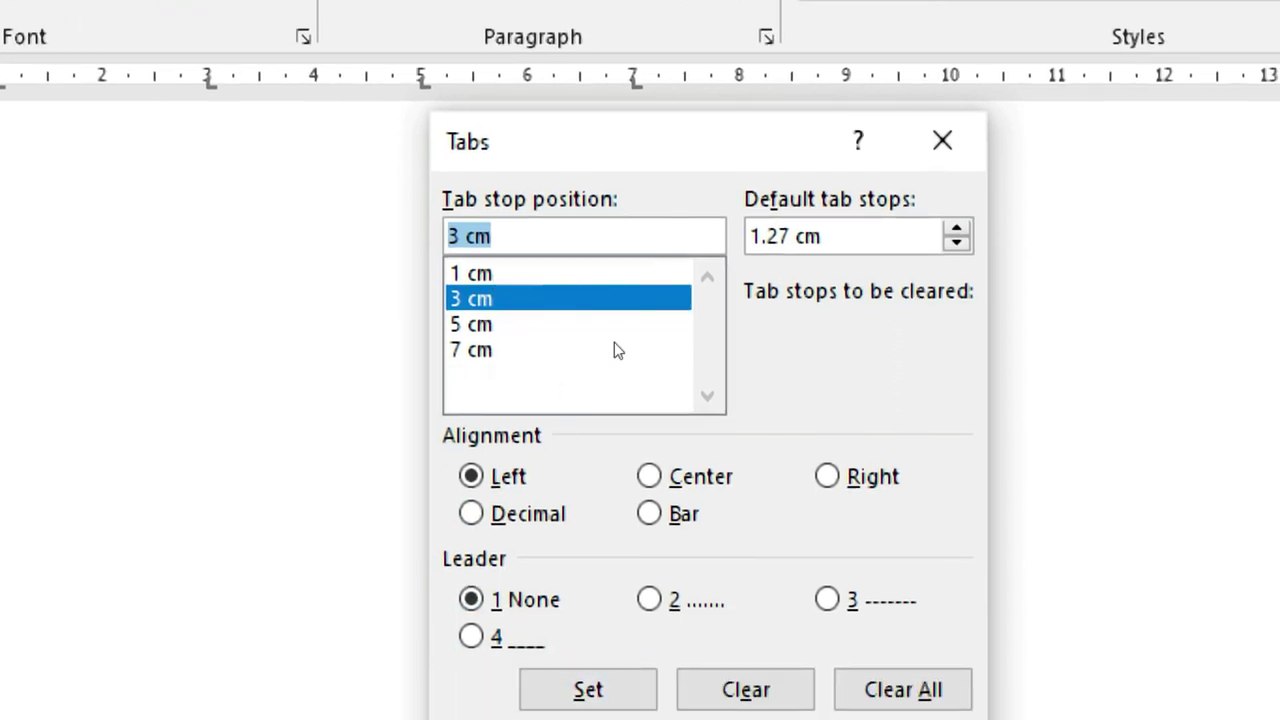
pyautogui.hotkey('alt', 'b')
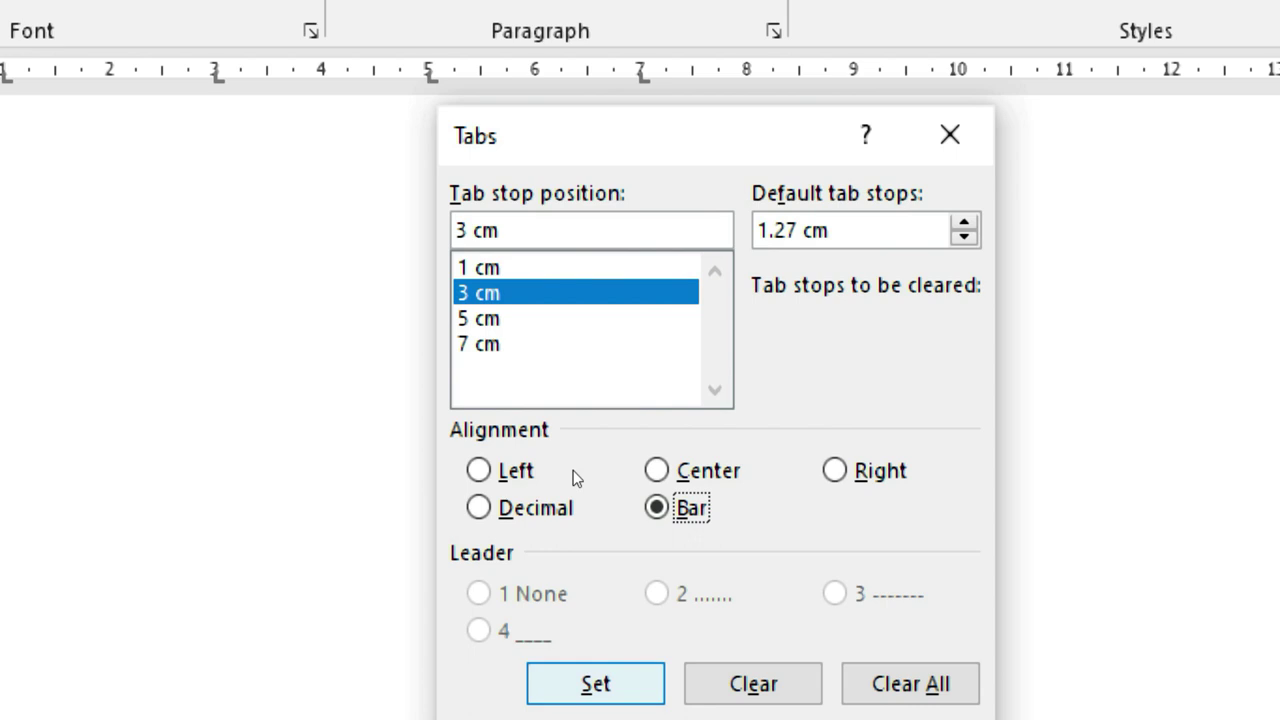
pyautogui.hotkey('alt', 's')
pyautogui.click(512, 303)
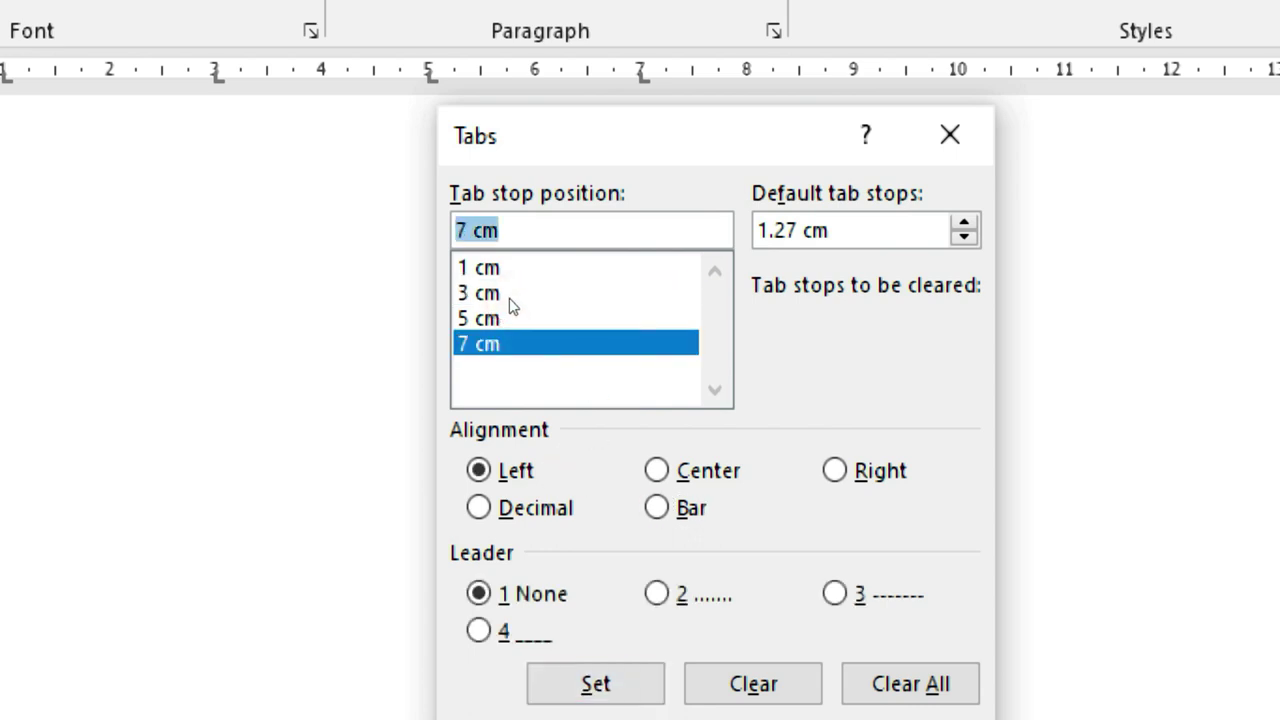
pyautogui.hotkey('alt', 'b')
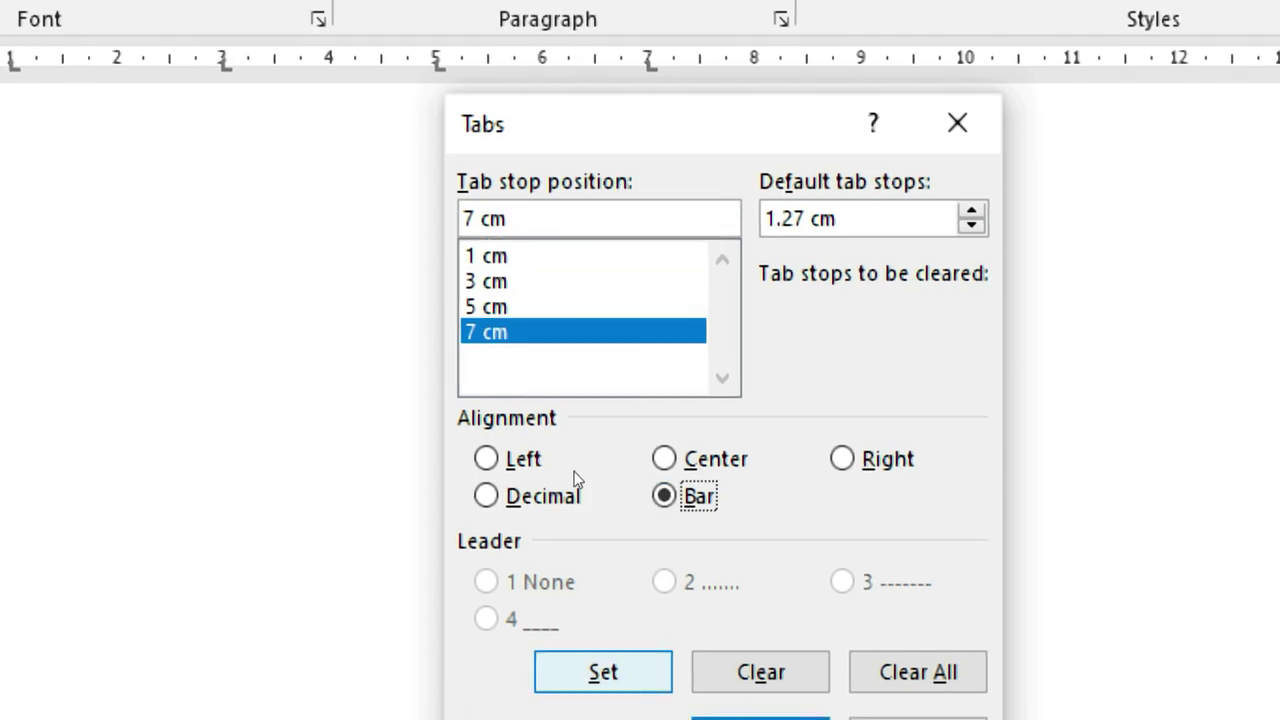
pyautogui.hotkey('alt', 's')
pyautogui.press('Return')
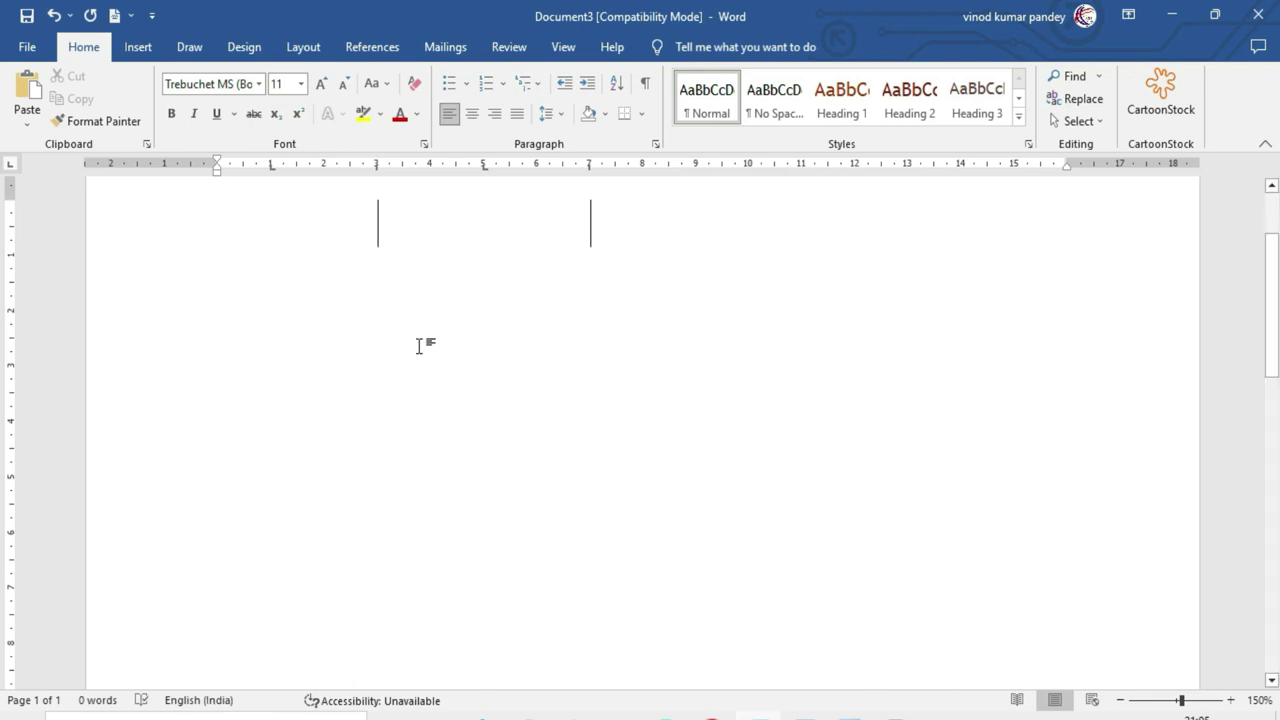
# Step: Type two 'Name' headings in the columns divided by the bar tab
pyautogui.write('Name')
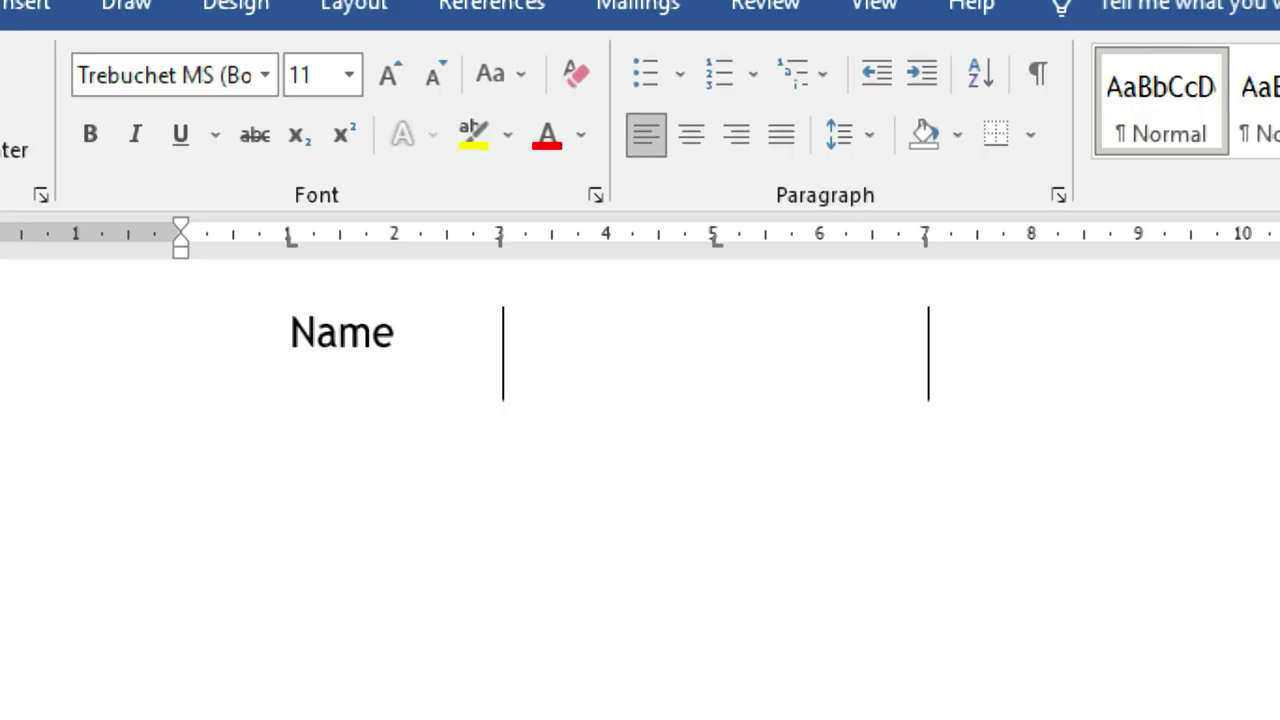
pyautogui.press('Tab')
pyautogui.write('Name')
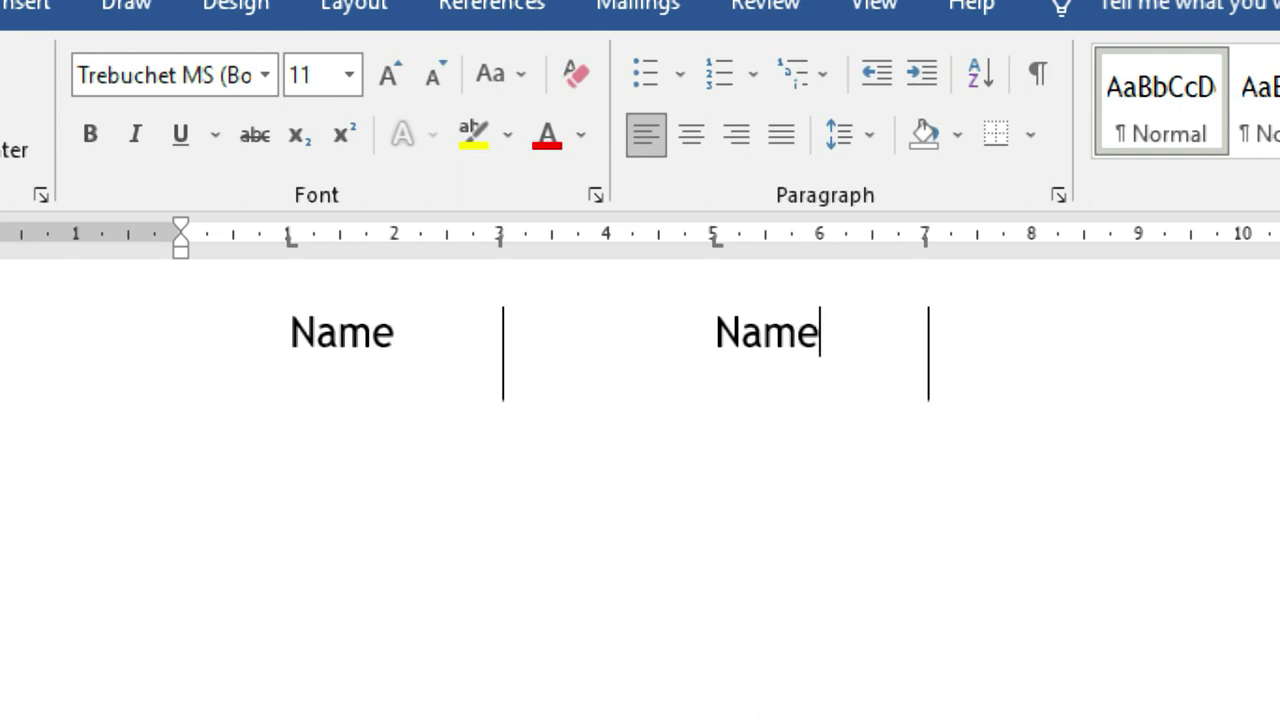
pyautogui.press('Return')
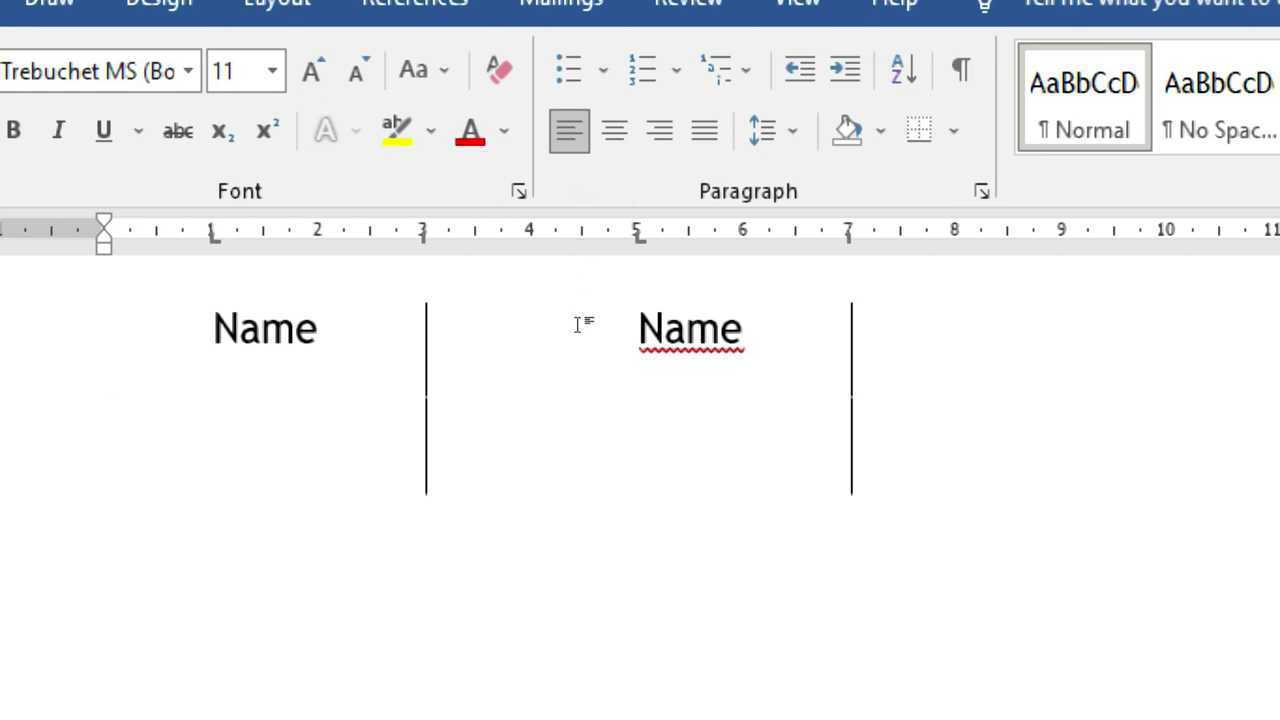
# Step: Enter Aman and Kamal beneath the headings and add blank lines extending the bars
pyautogui.press('Tab')
pyautogui.write('Aman')
pyautogui.press('Tab')
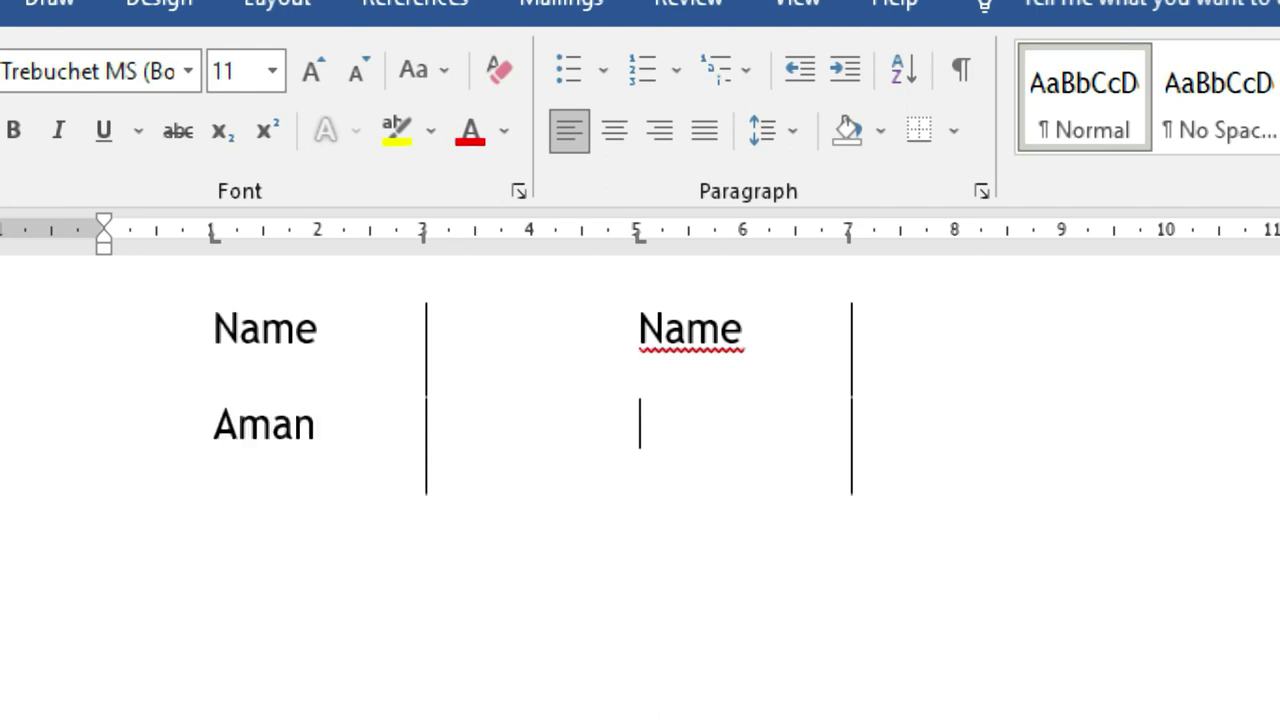
pyautogui.write('Kamal')
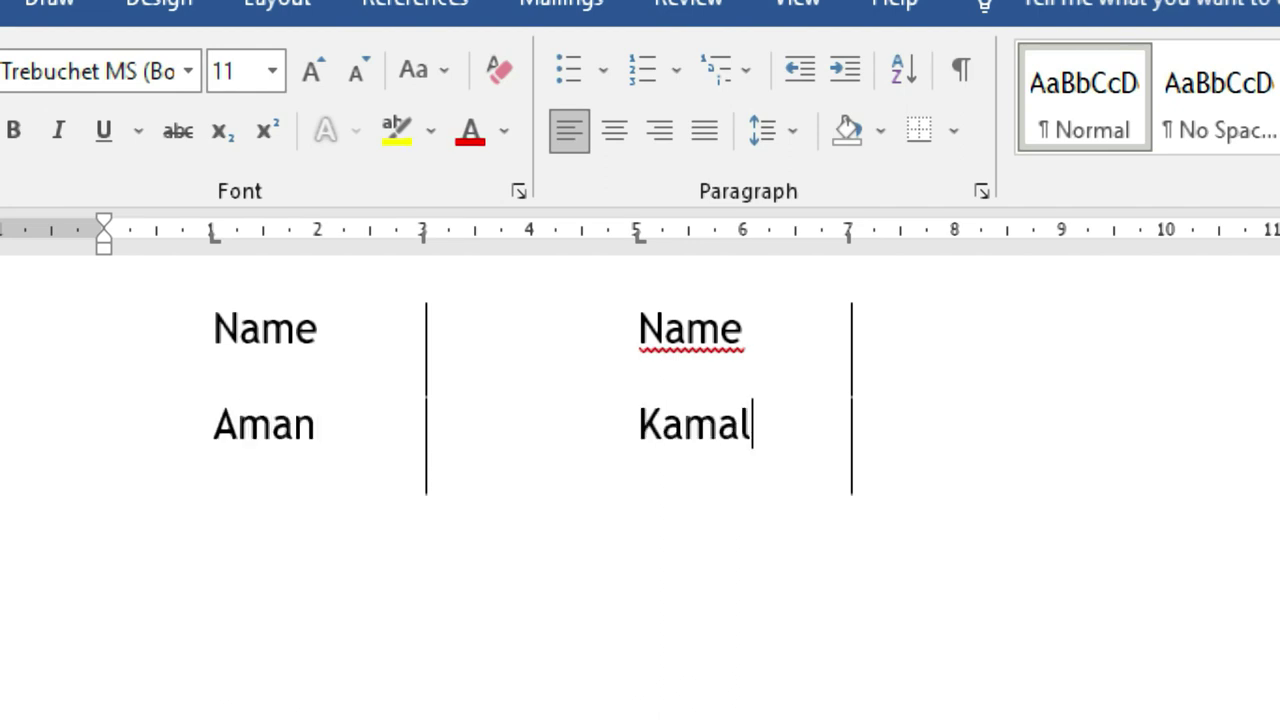
pyautogui.press('Return')
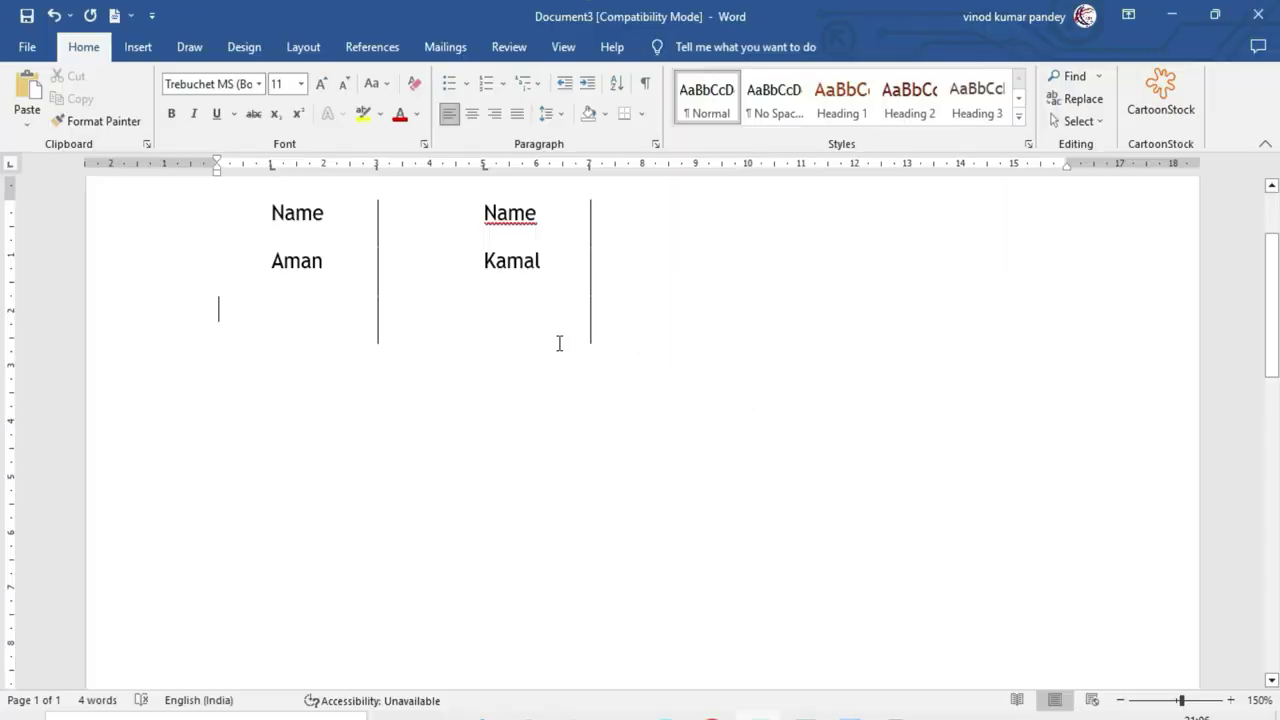
pyautogui.press('Return')
pyautogui.press('Return')
pyautogui.press('Return')
pyautogui.press('Return')
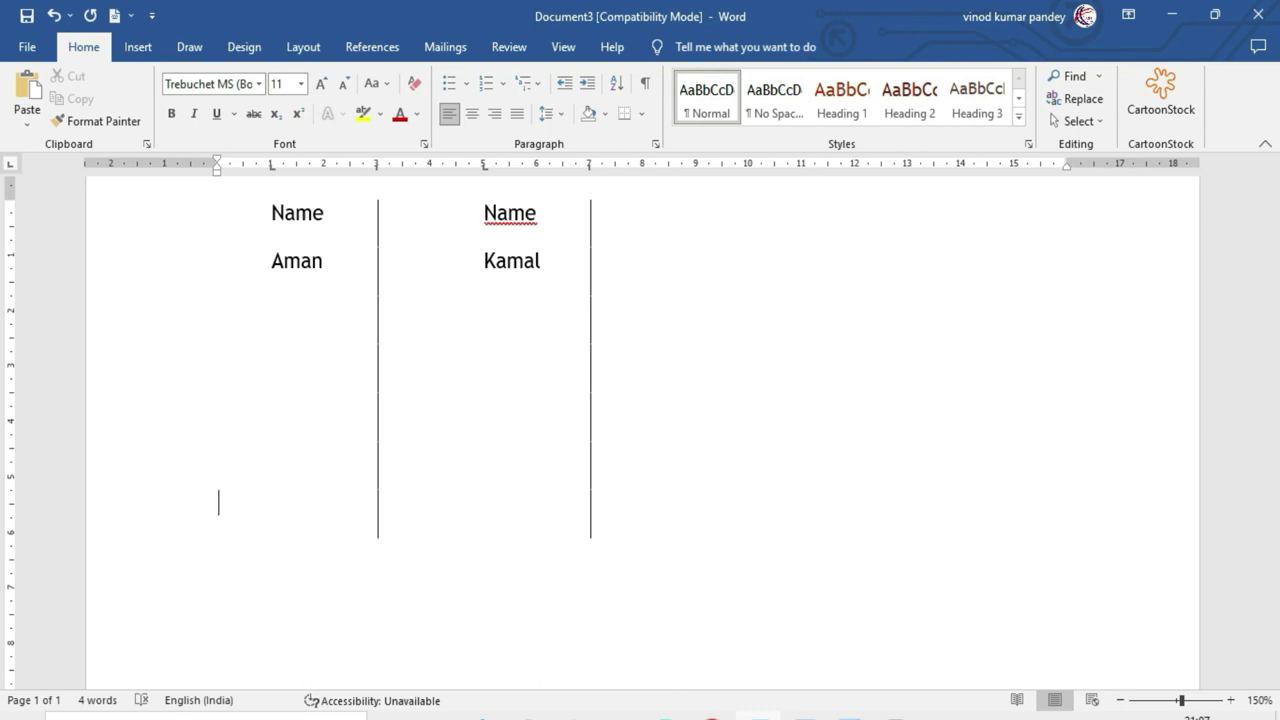
# Step: Delete the whole bar-tab example and review the tab stops in the Tabs dialog
pyautogui.hotkey('ctrl', 'a')
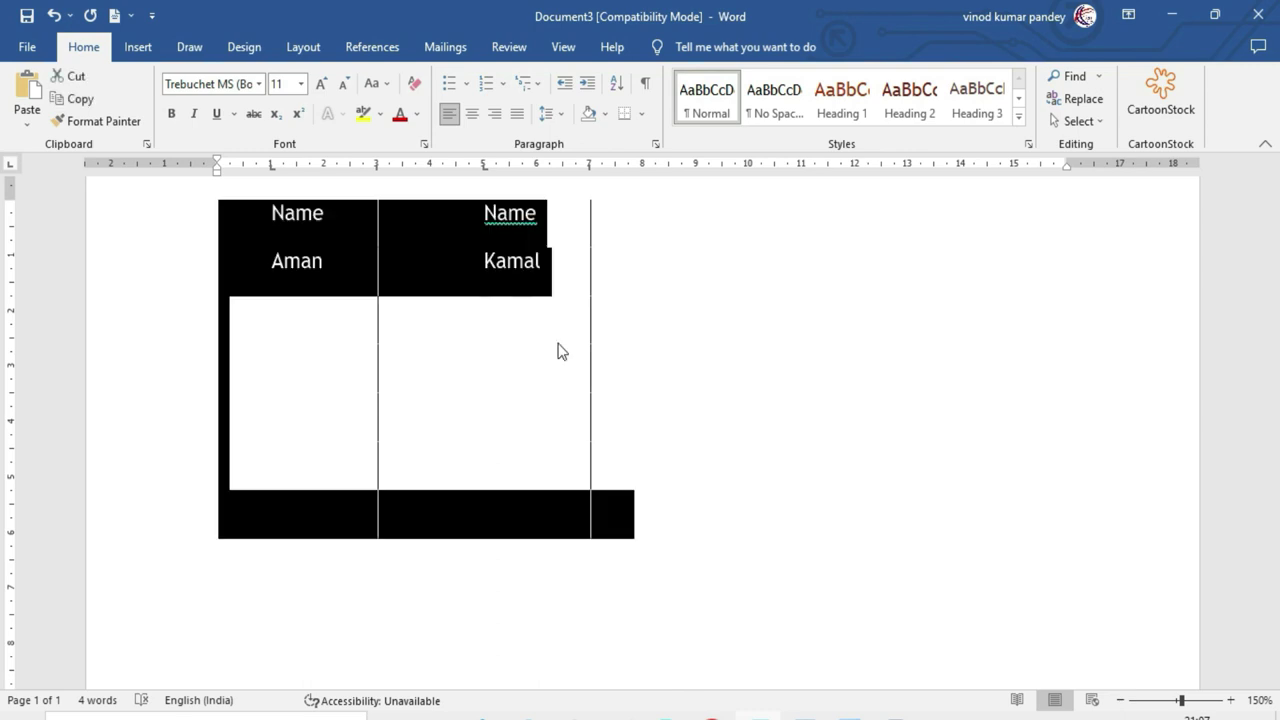
pyautogui.press('Delete')
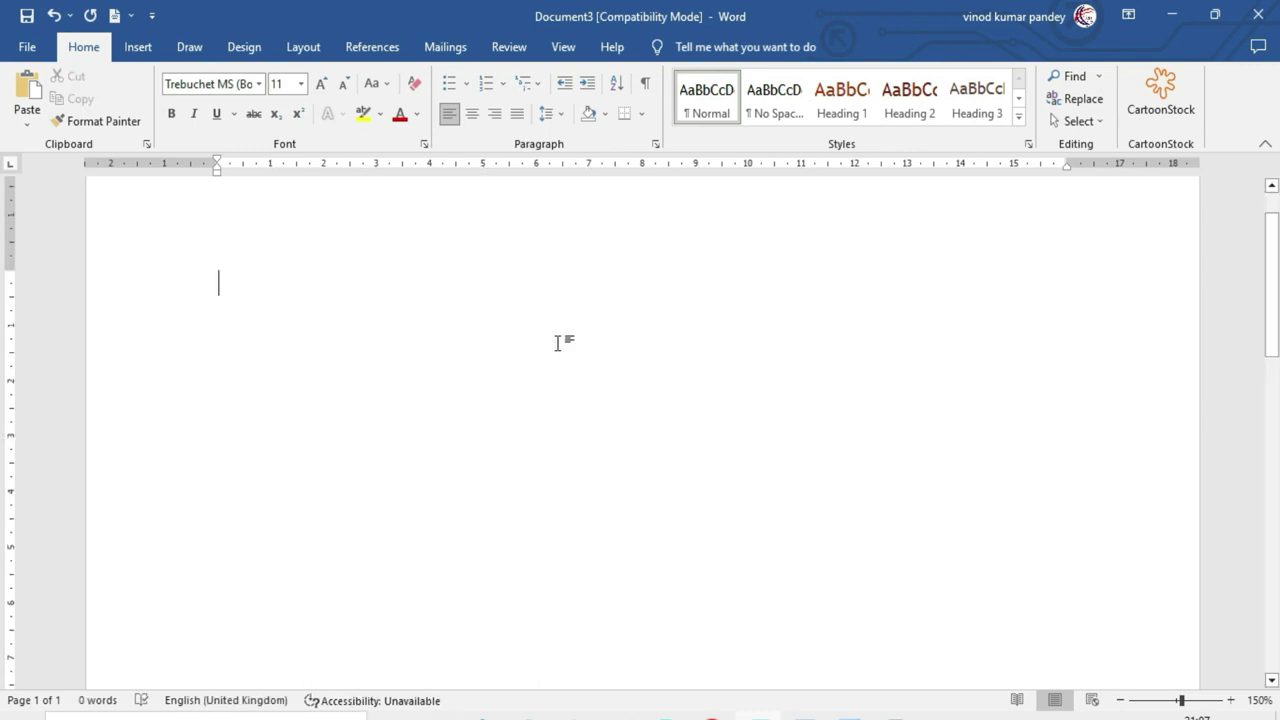
pyautogui.click(656, 147)
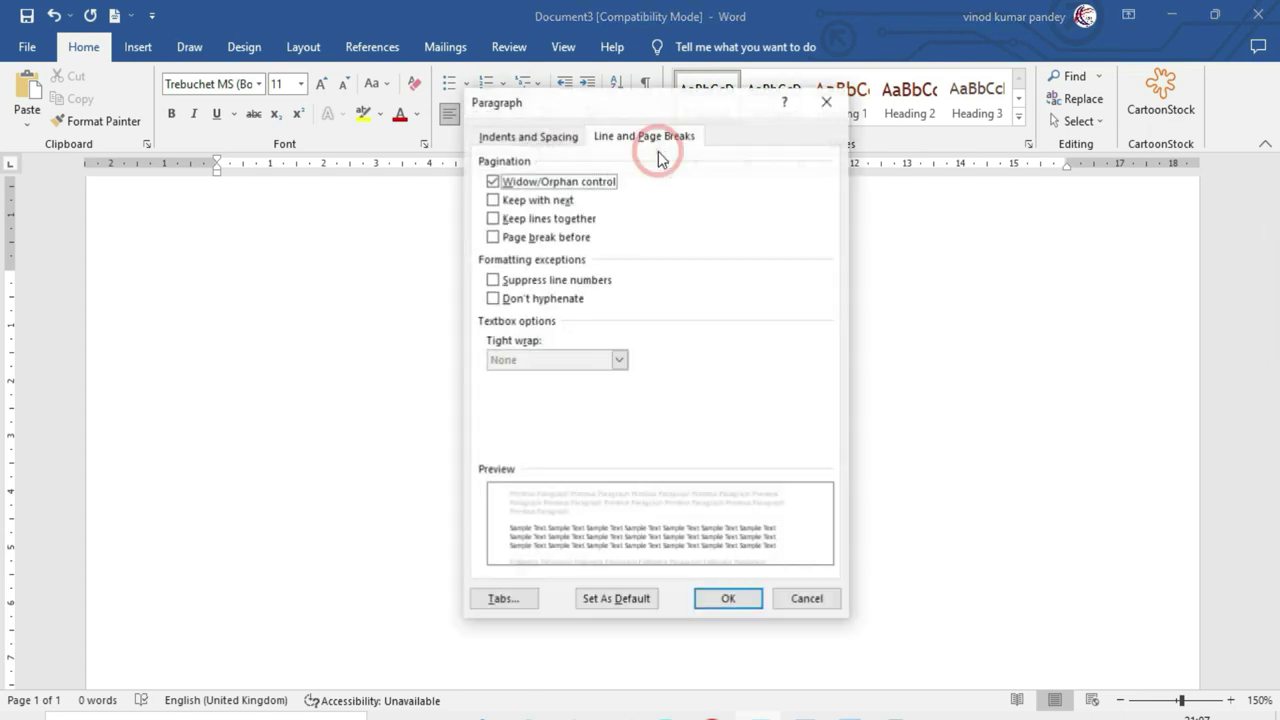
pyautogui.click(508, 600)
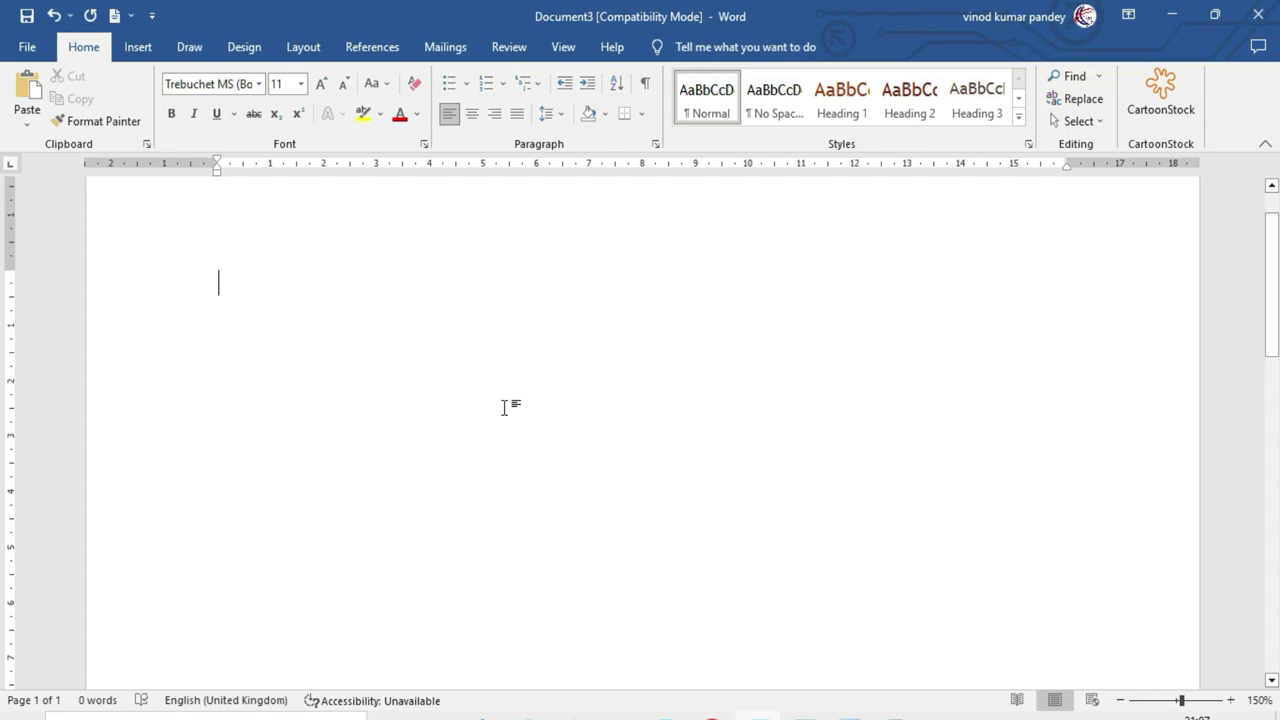
# Step: Type headings S No., Lesson and Page No., aligned on left tab stops at 2 and 10
pyautogui.write('S No.')
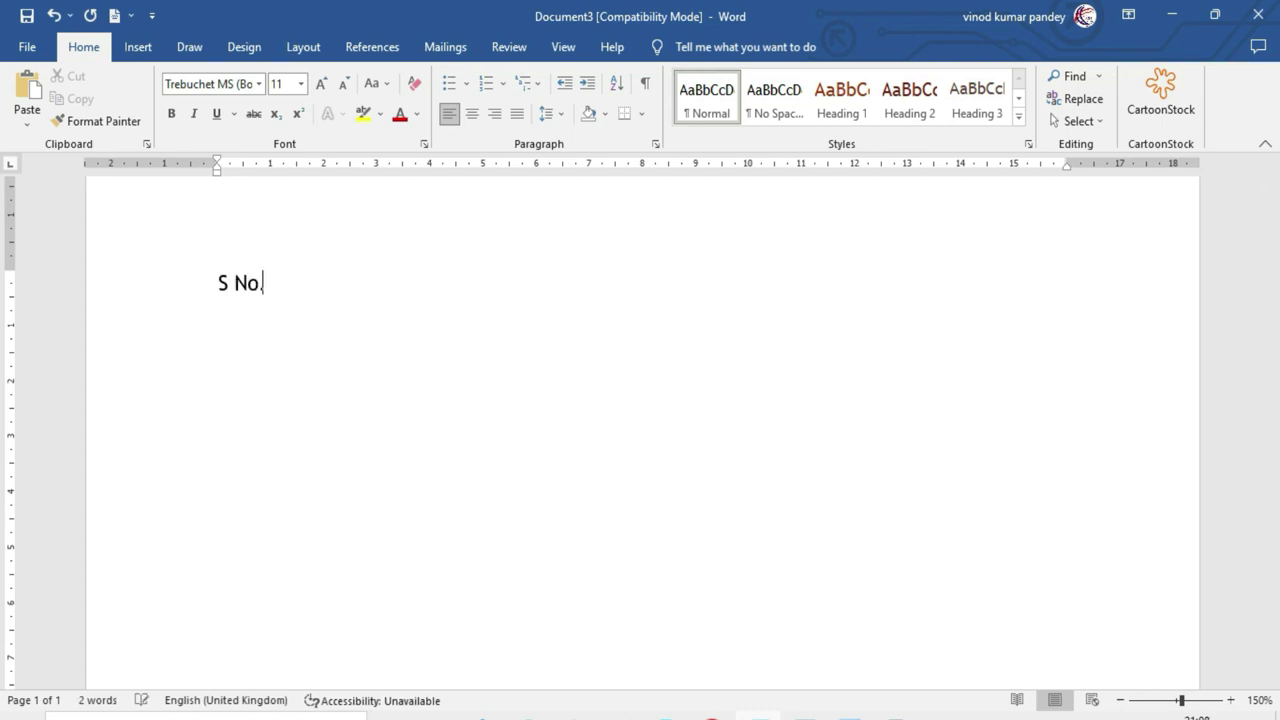
pyautogui.write(' Lesson')
pyautogui.press('Tab')
pyautogui.write('Page No.')
pyautogui.click(272, 283)
pyautogui.click(323, 167)
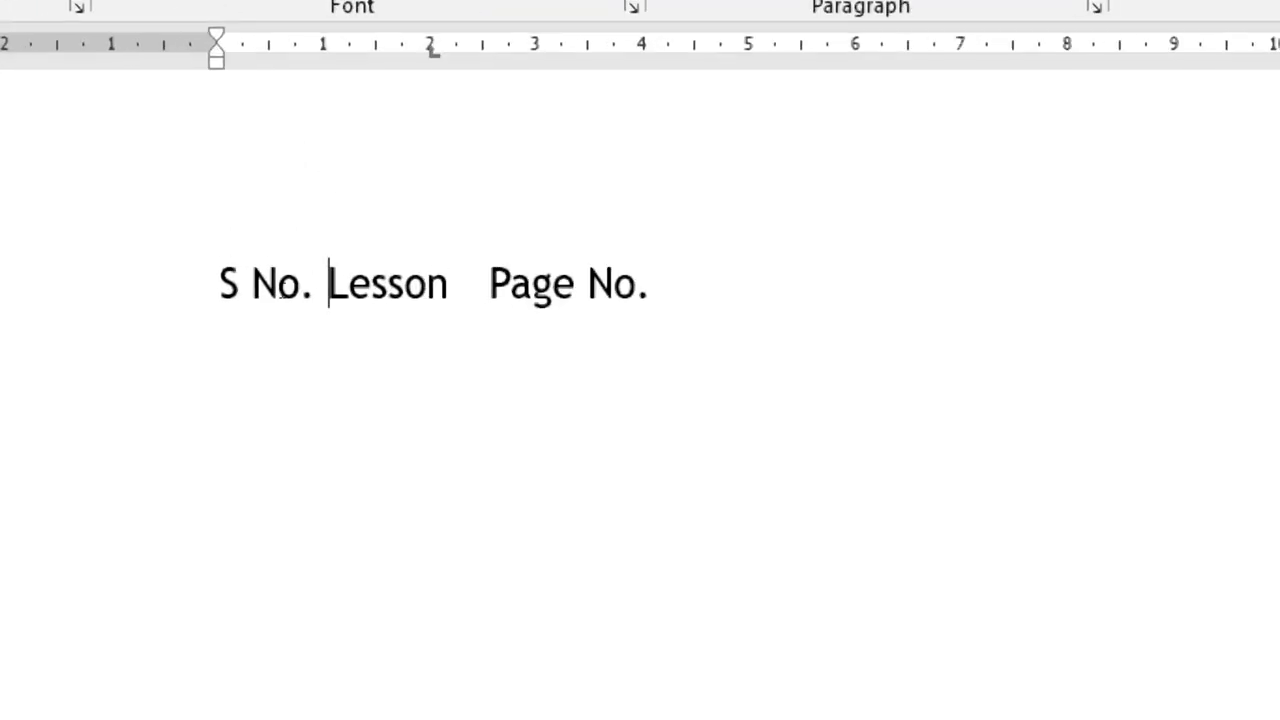
pyautogui.press('Tab')
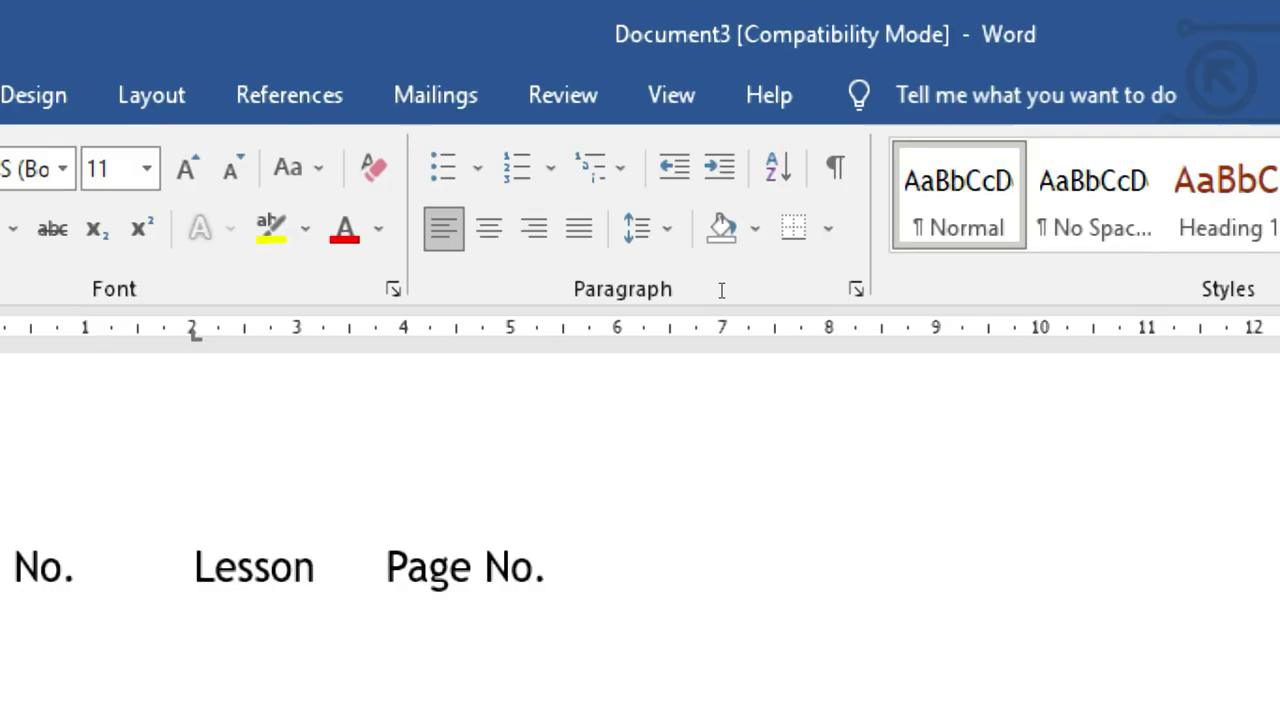
pyautogui.click(750, 168)
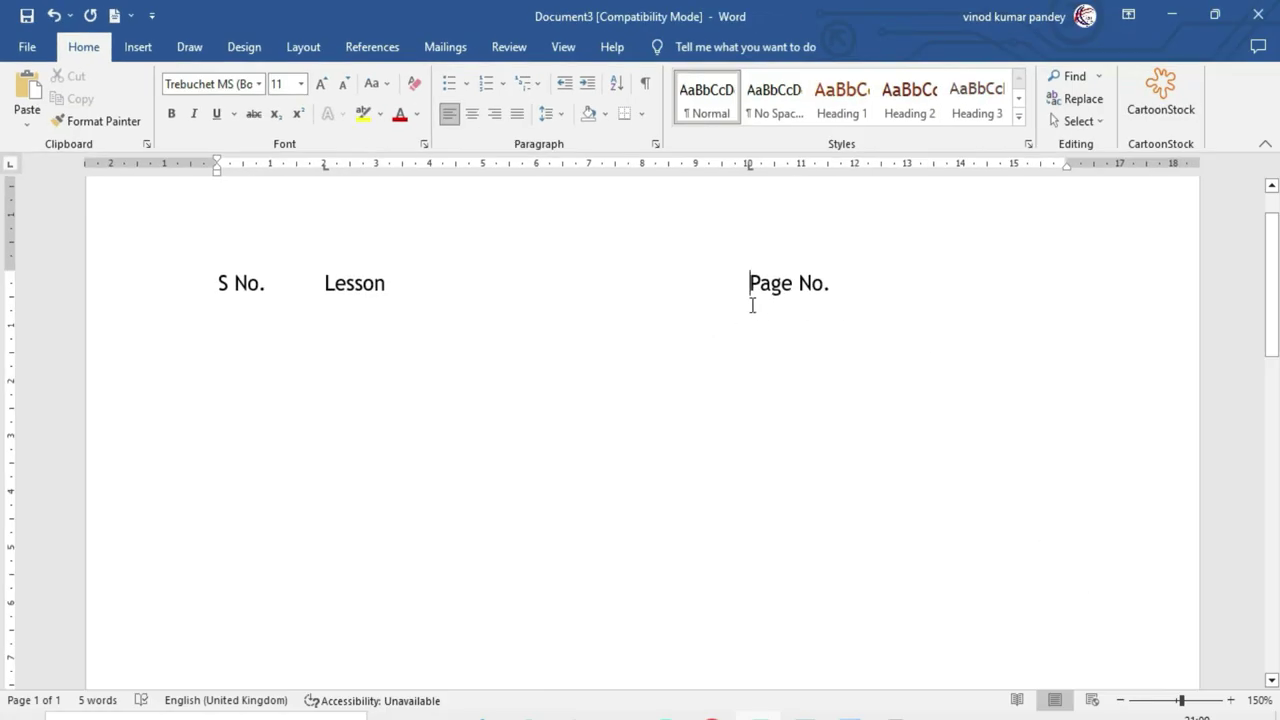
# Step: Add row 'Excel Infotech' with typed dots running to page 25
pyautogui.click(851, 283)
pyautogui.press('Return')
pyautogui.write('1')
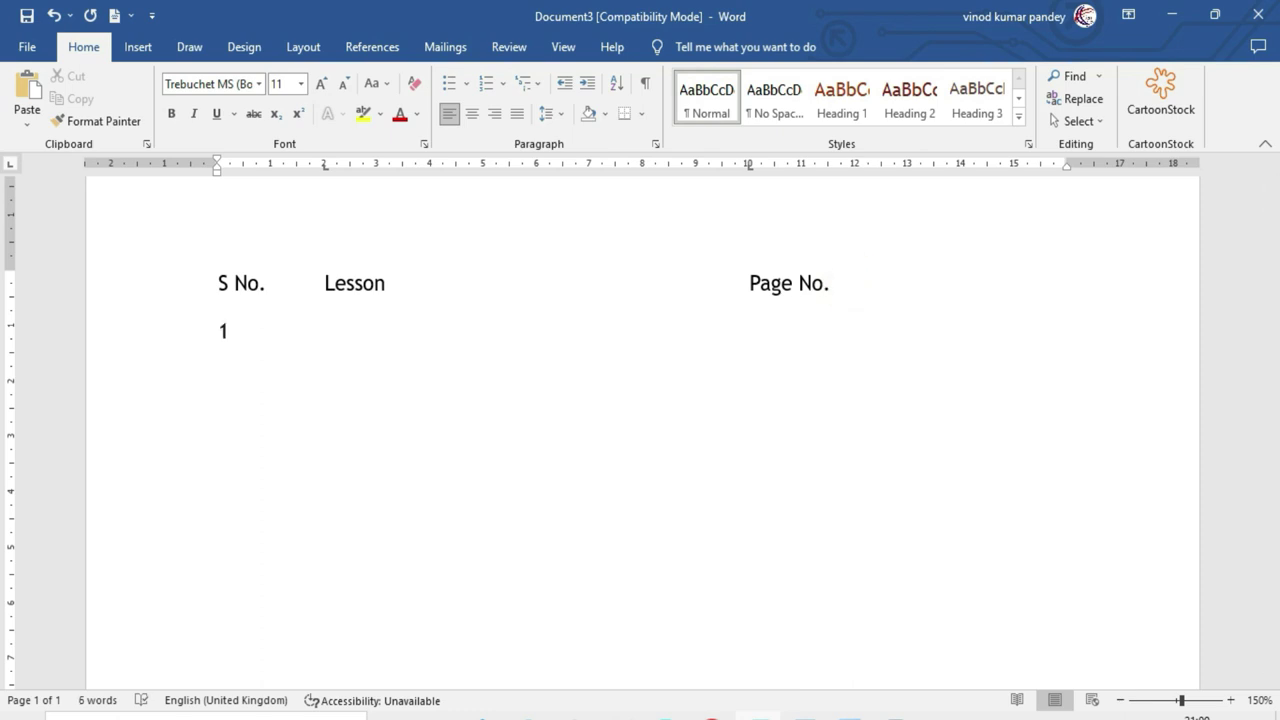
pyautogui.write('Excel Infotech........................................................25')
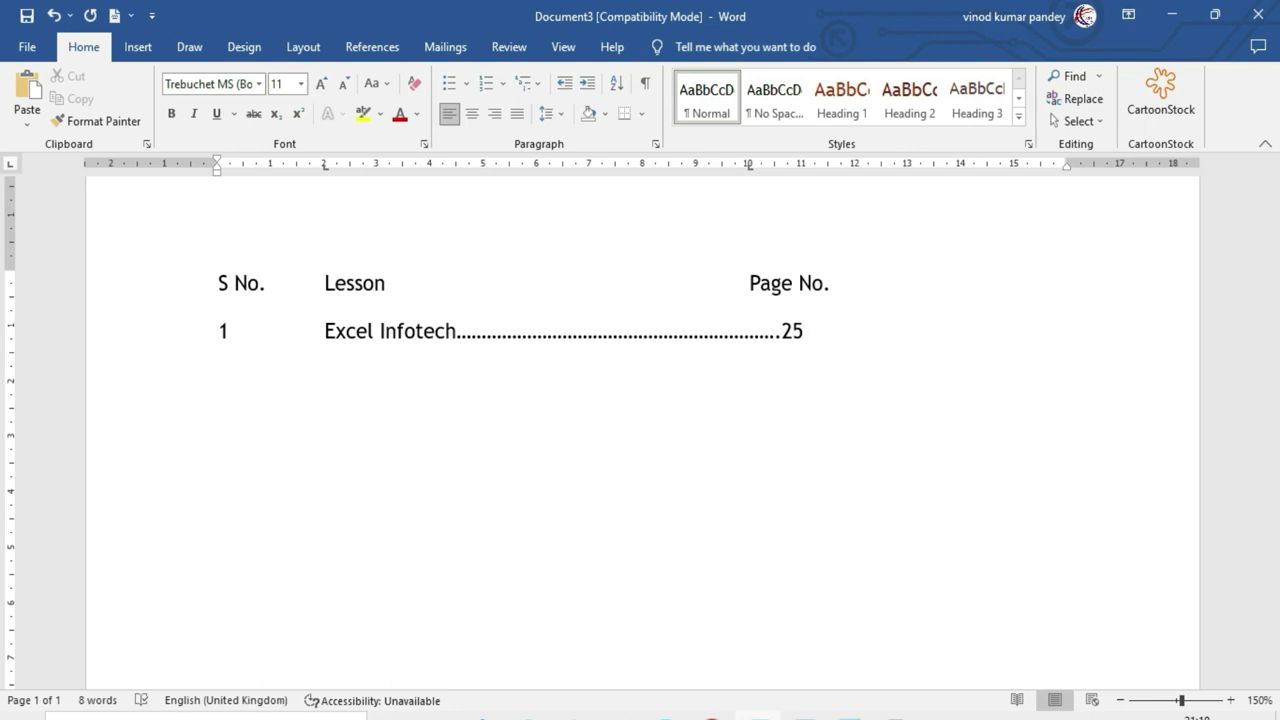
# Step: Replace the dotted row with '1' and 'Excel Infotech' separated by a tab
pyautogui.hotkey('ctrl', 'z')
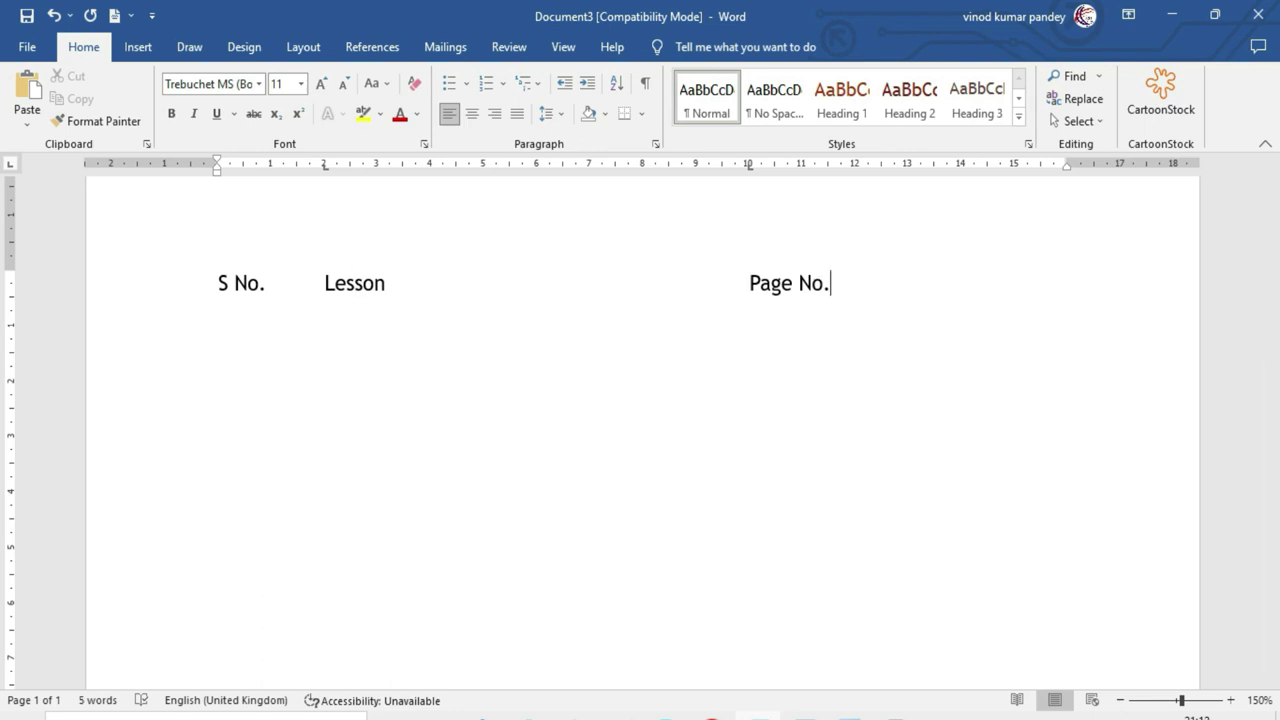
pyautogui.write('1\t')
pyautogui.write('Excel Infotech')
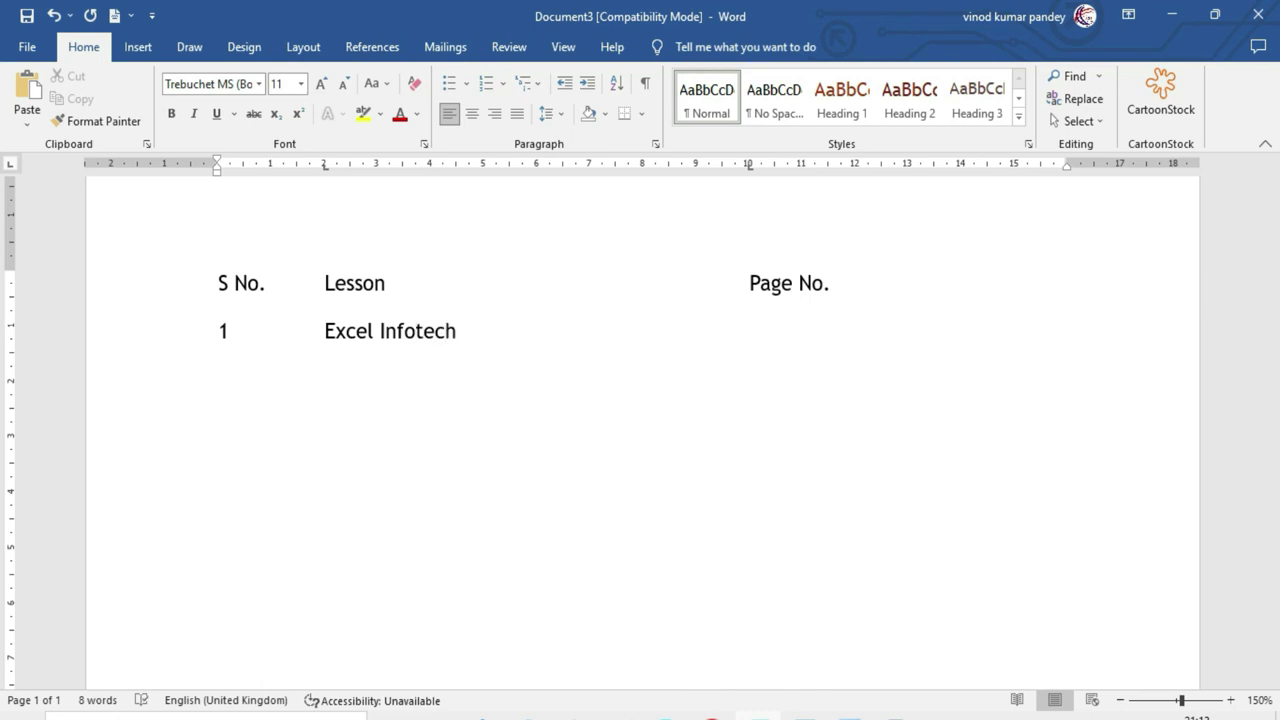
pyautogui.press('Tab')
pyautogui.press('BackSpace')
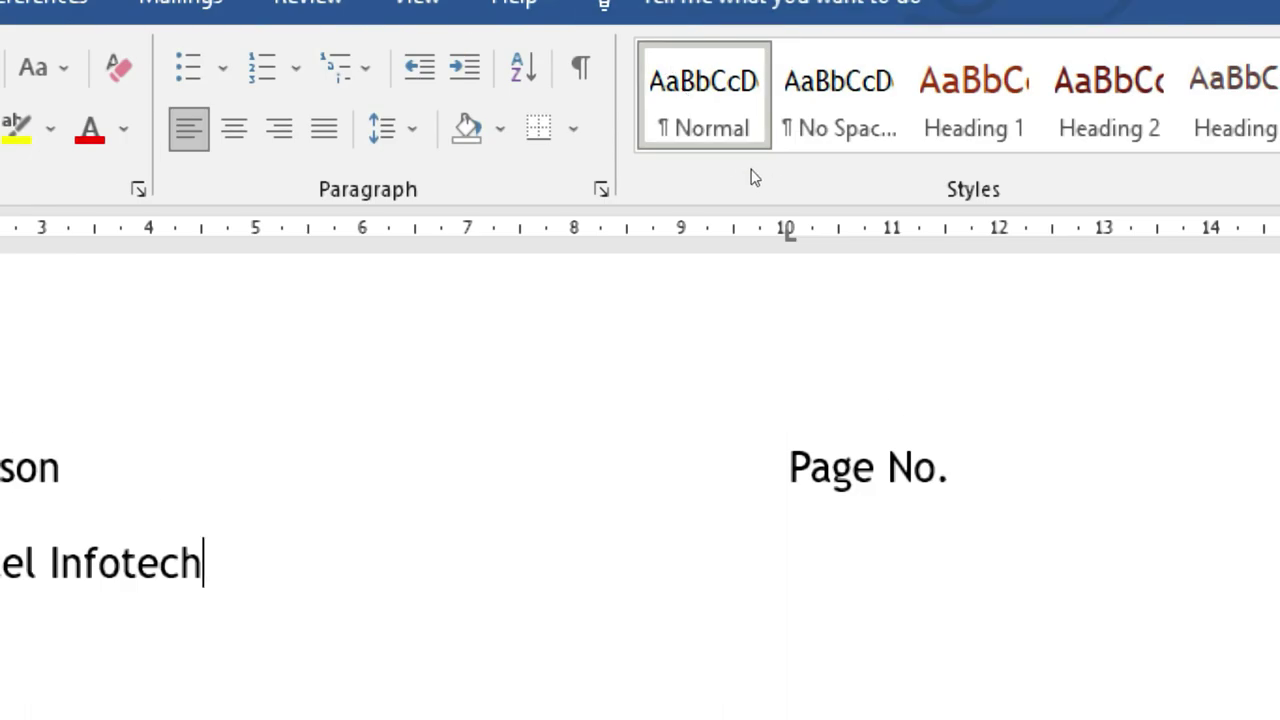
# Step: Give the 10 cm tab stop the dashed (3 -------) leader style
pyautogui.hotkey('alt', 'o')
pyautogui.press('t')
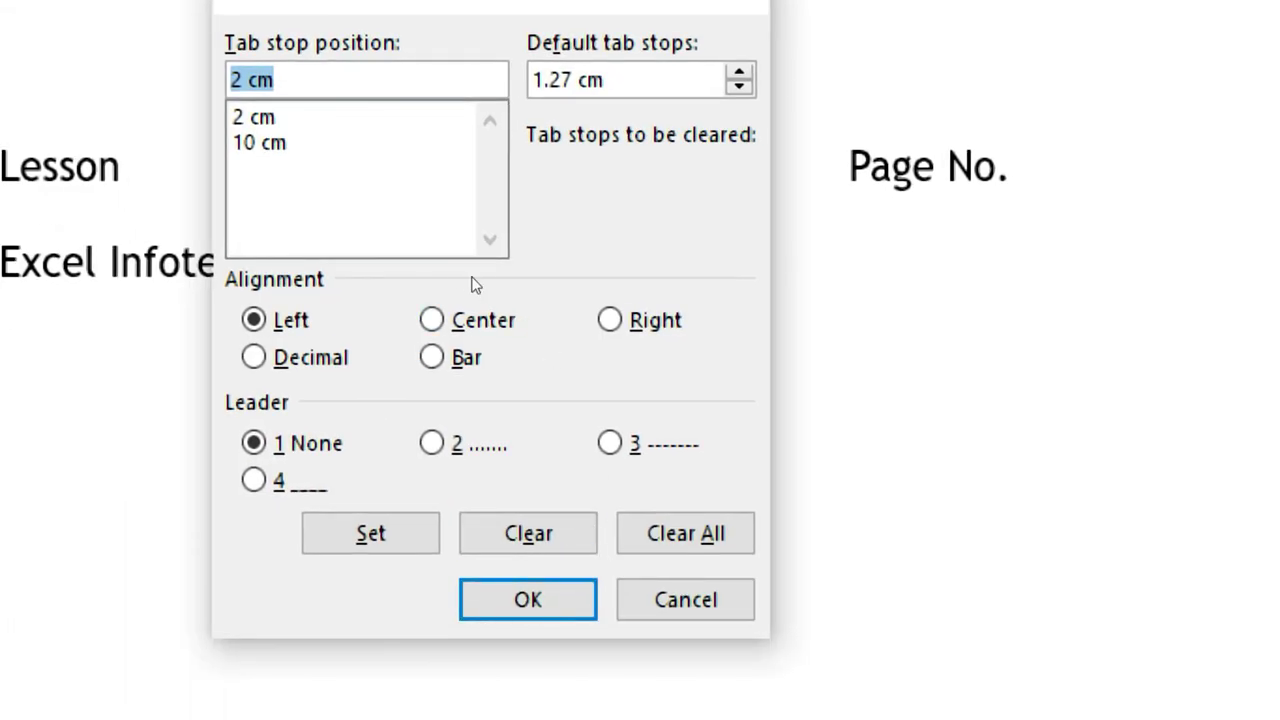
pyautogui.press('Down')
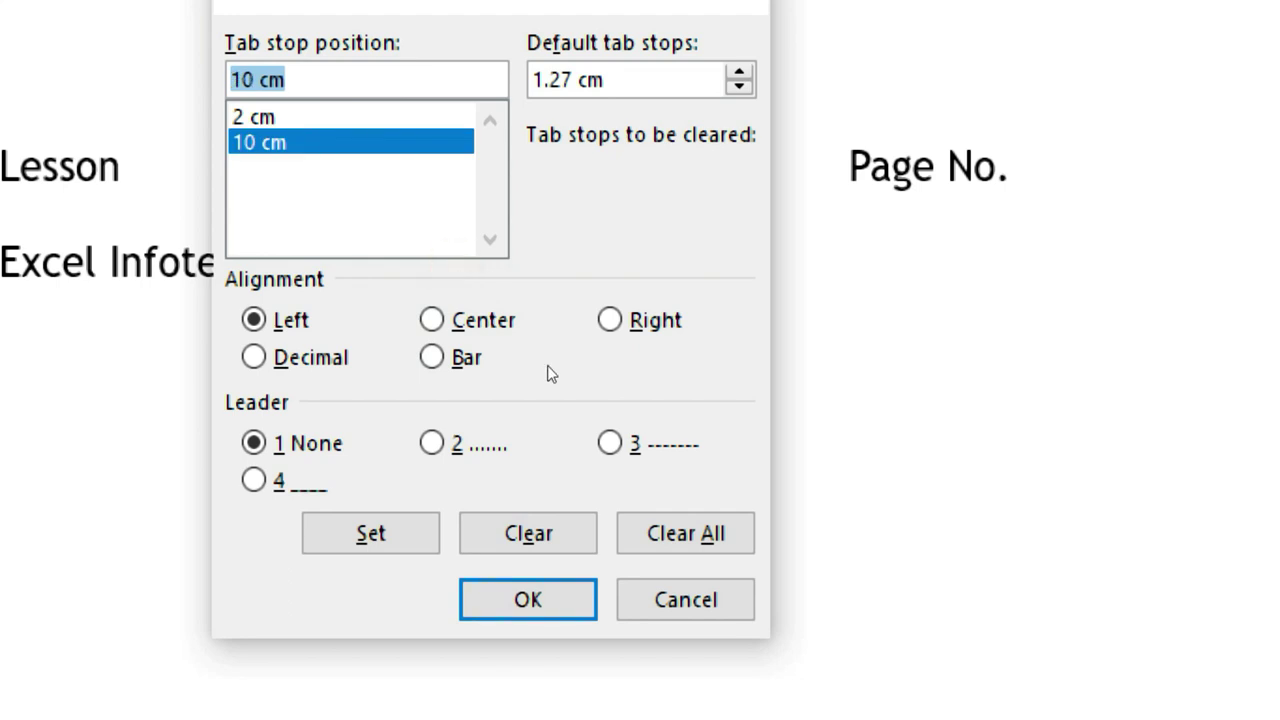
pyautogui.click(629, 421)
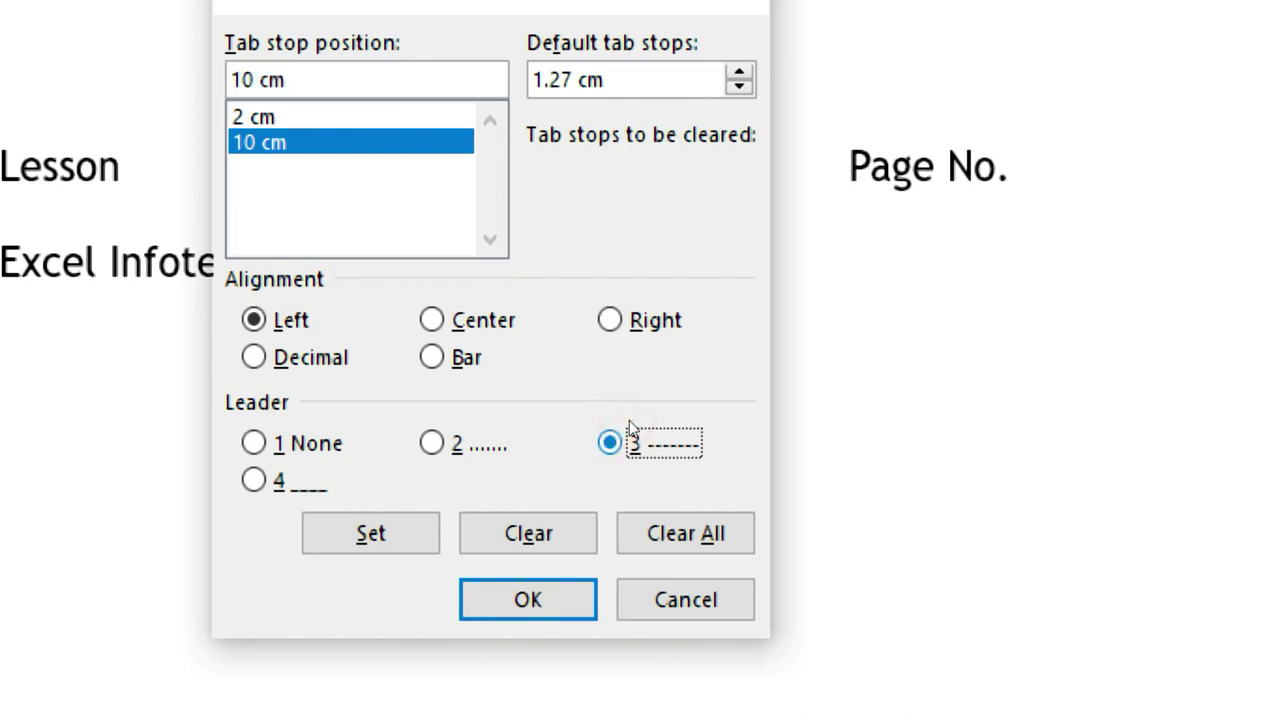
pyautogui.click(517, 476)
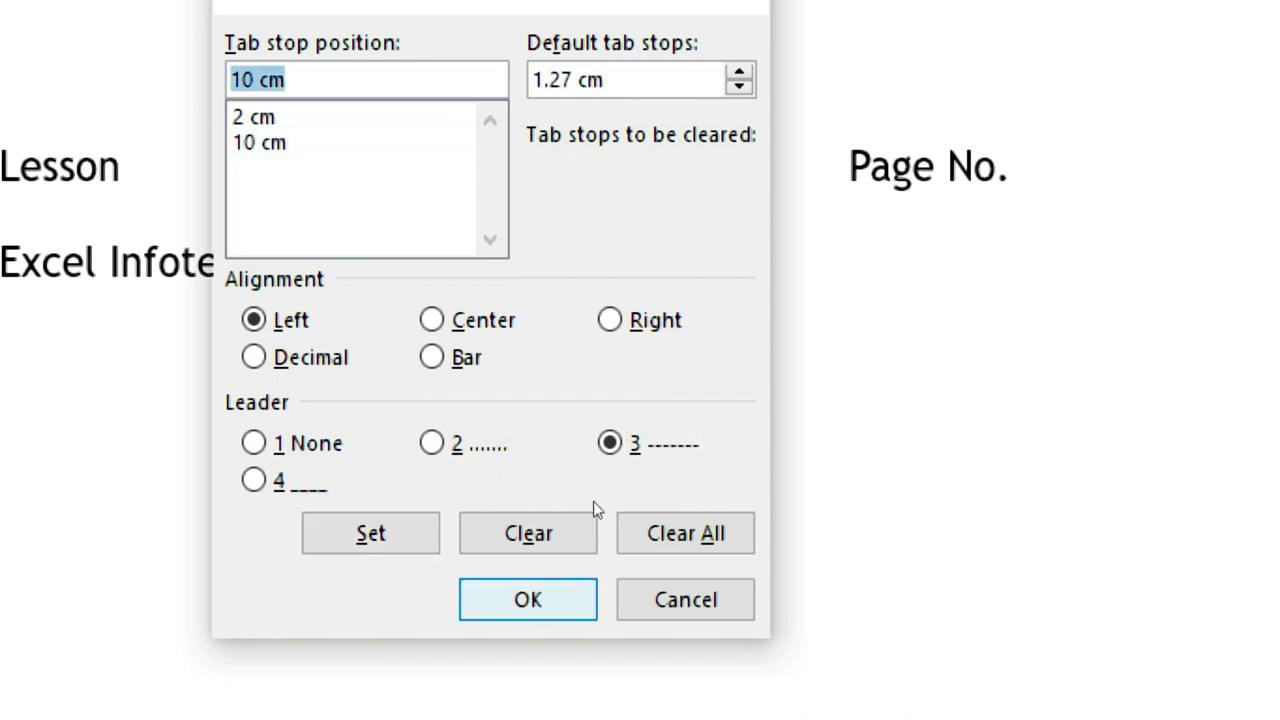
pyautogui.press('Return')
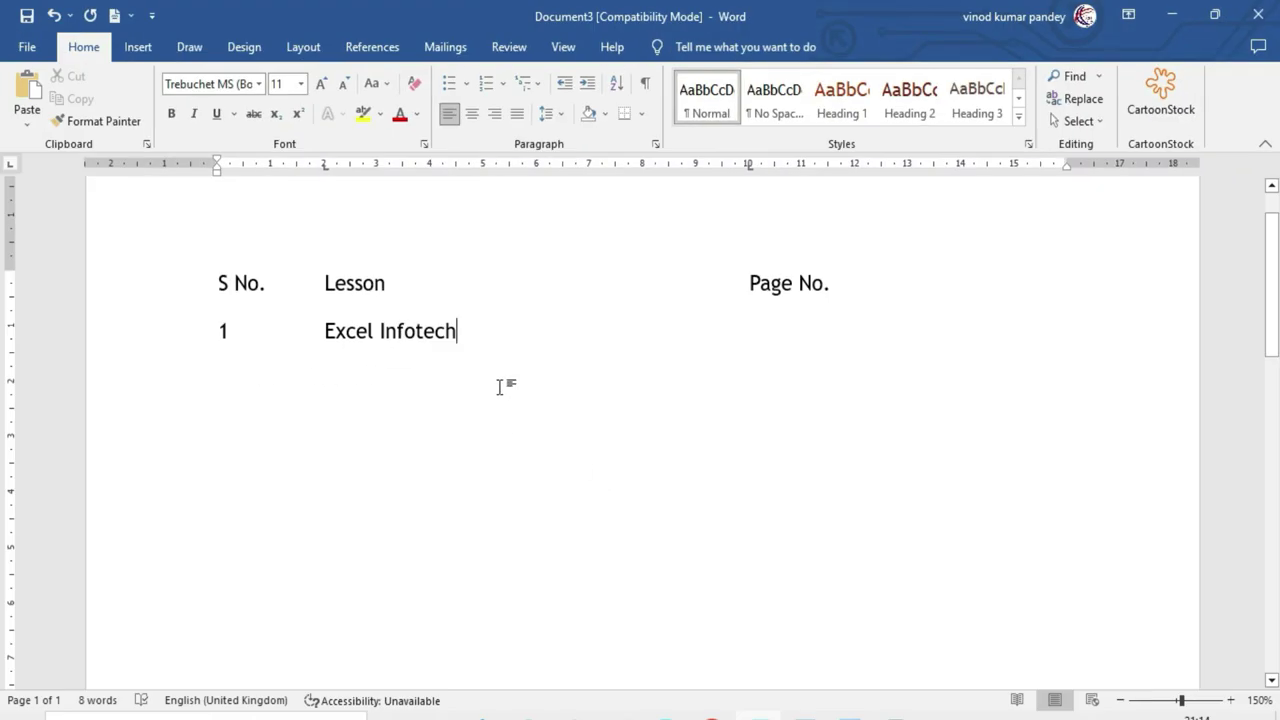
# Step: Add dashed leaders to page 25 for Excel Infotech and page 36 for 2. Computer Institute
pyautogui.press('Tab')
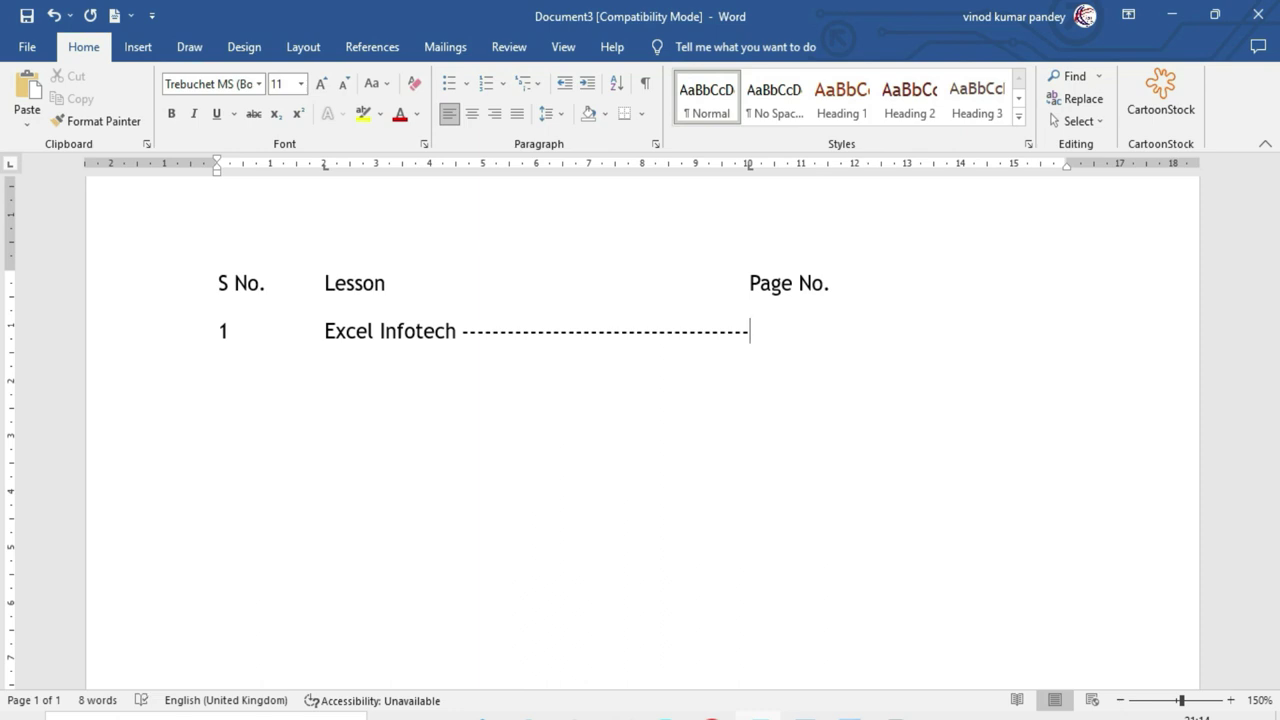
pyautogui.write('25')
pyautogui.press('Return')
pyautogui.write('2.')
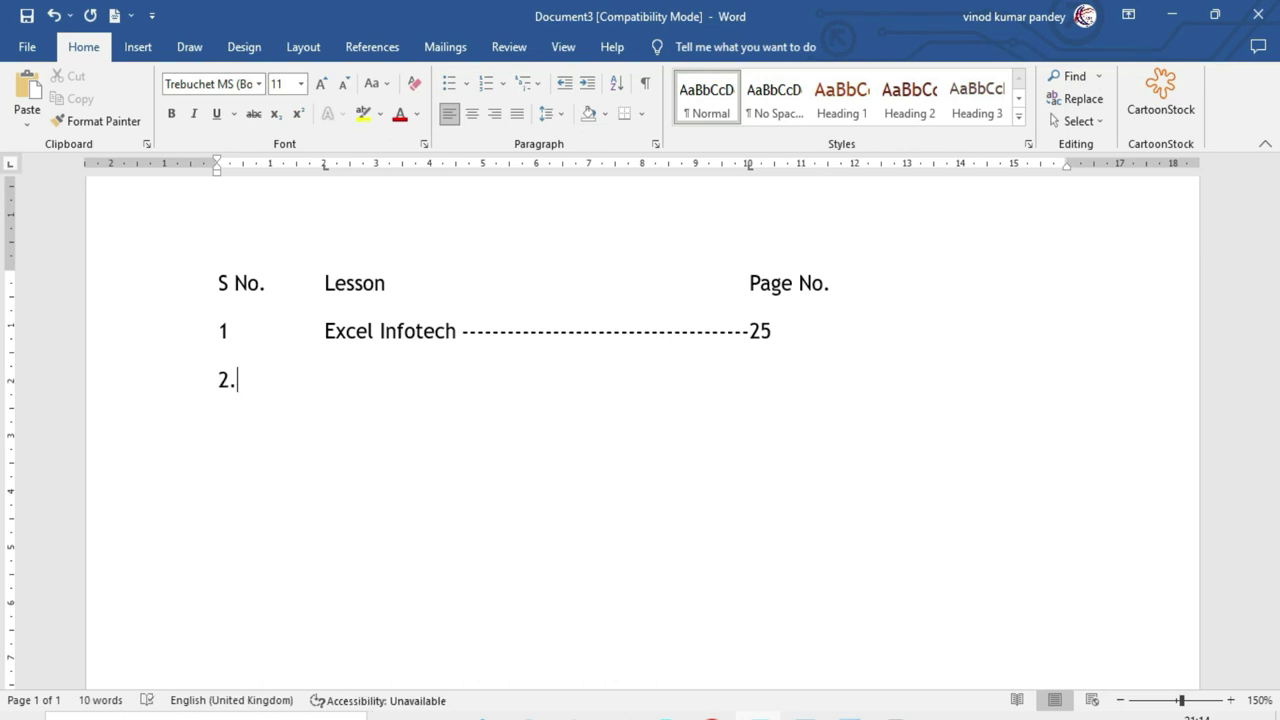
pyautogui.press('Tab')
pyautogui.write('Computer Institute')
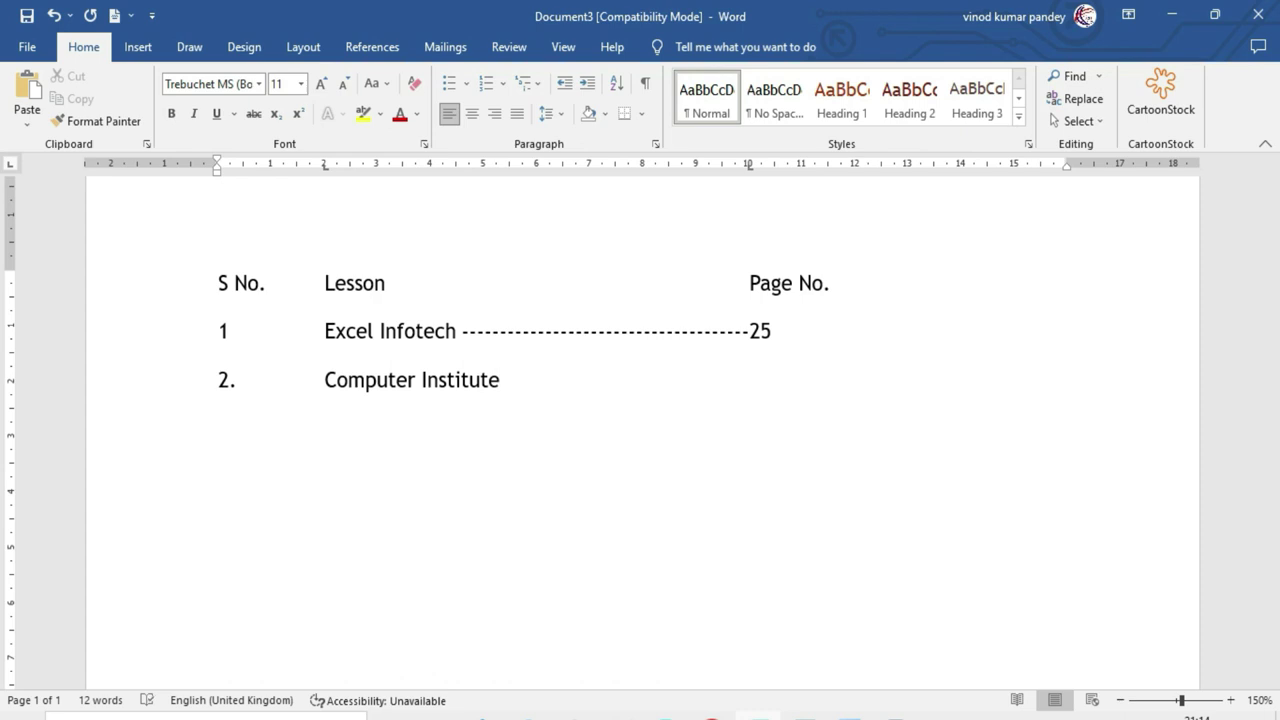
pyautogui.press('Tab')
pyautogui.write('36')
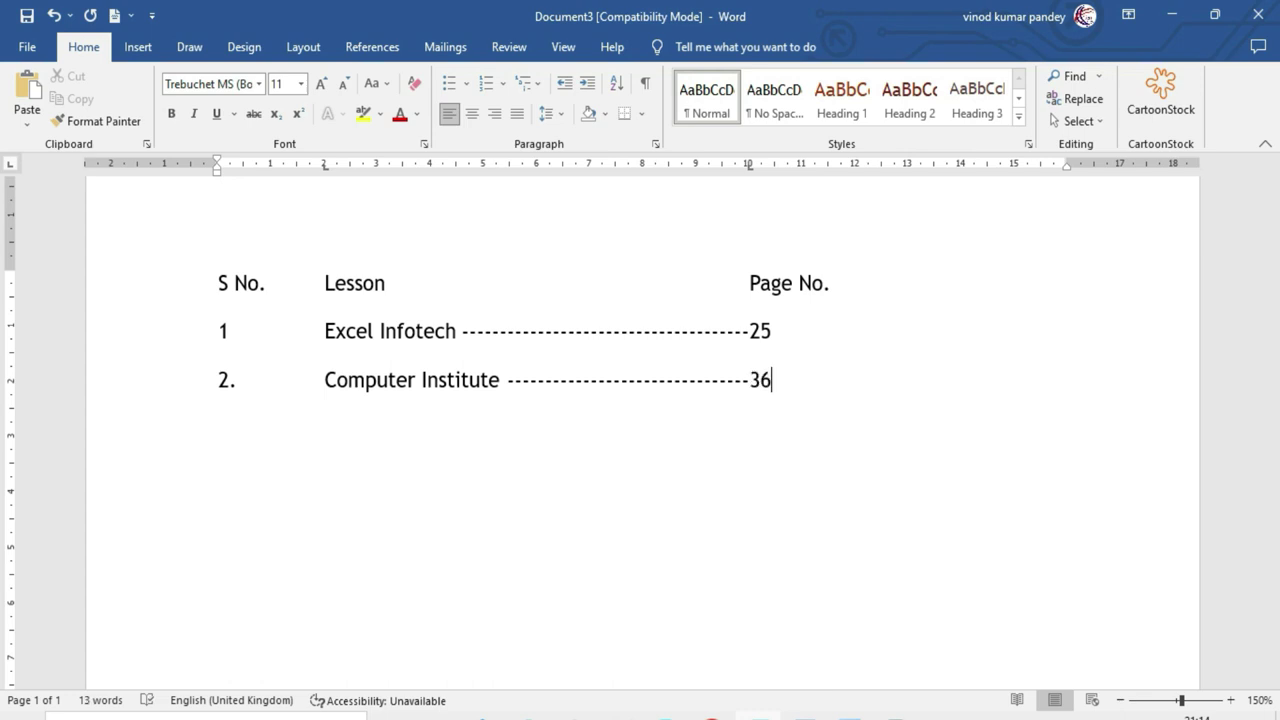